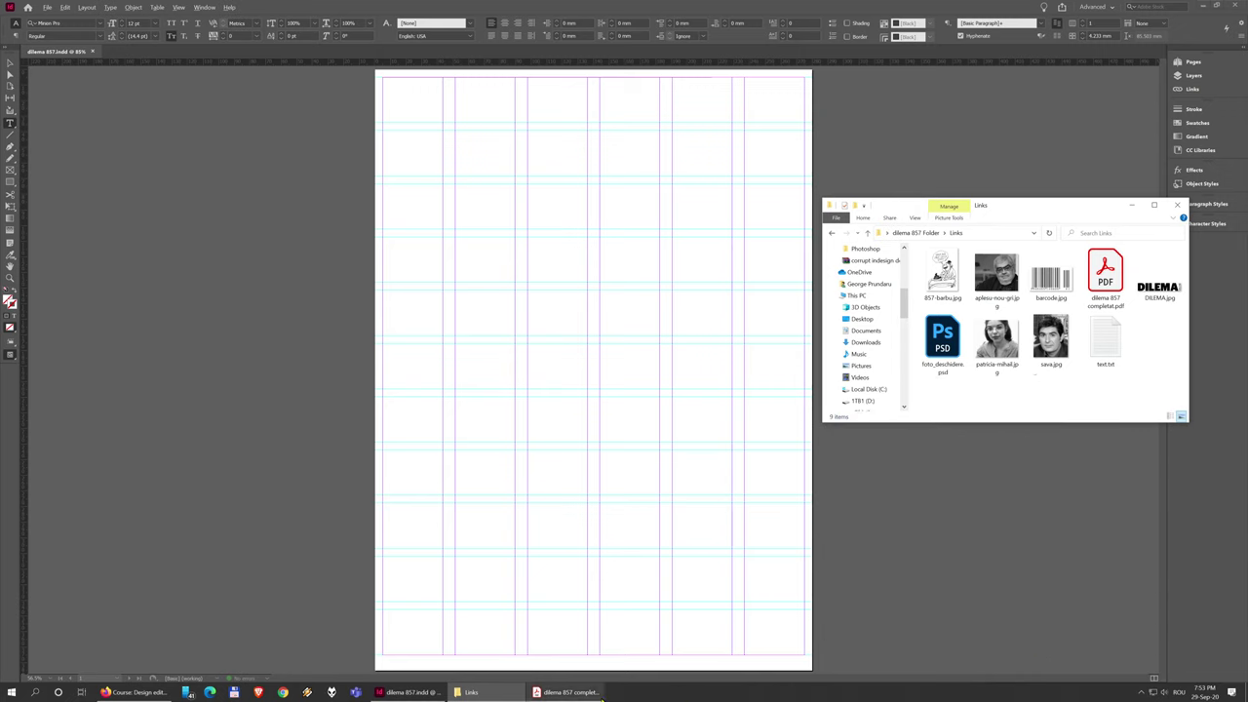
- Switch to the finished newspaper page in Adobe Acrobat, examine its layout, and return to the InDesign document
left_click(568, 692)
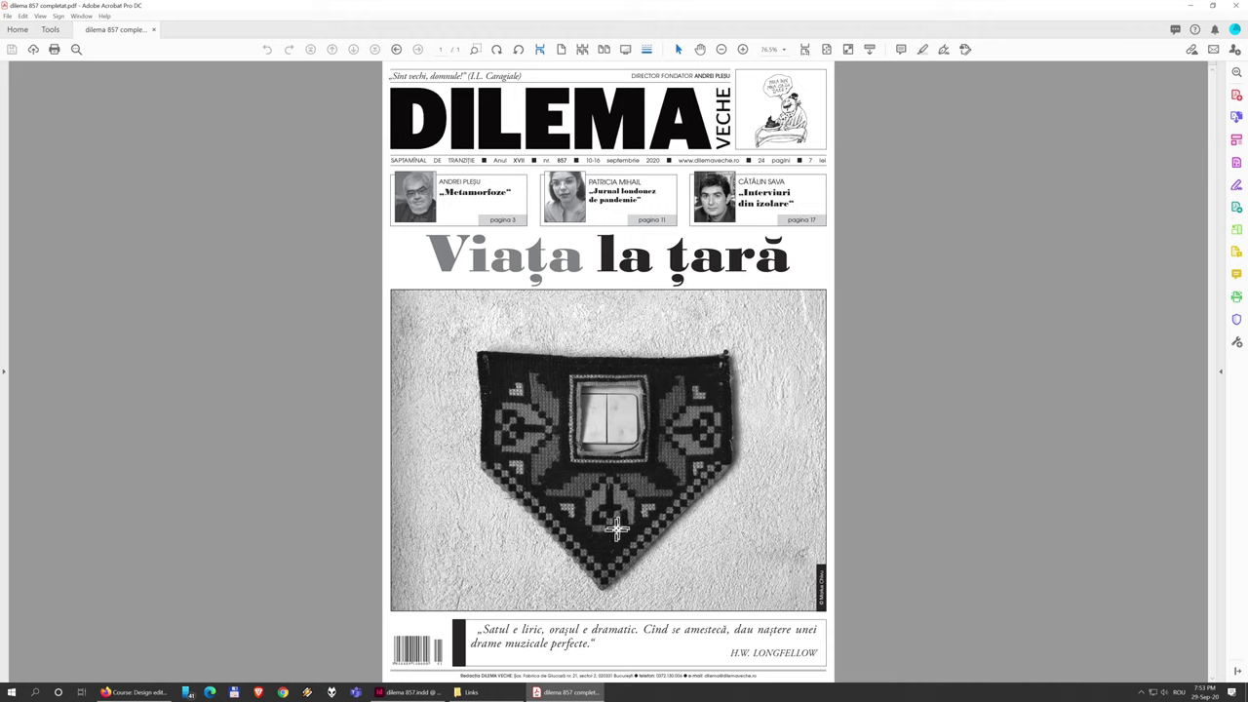
left_click(417, 693)
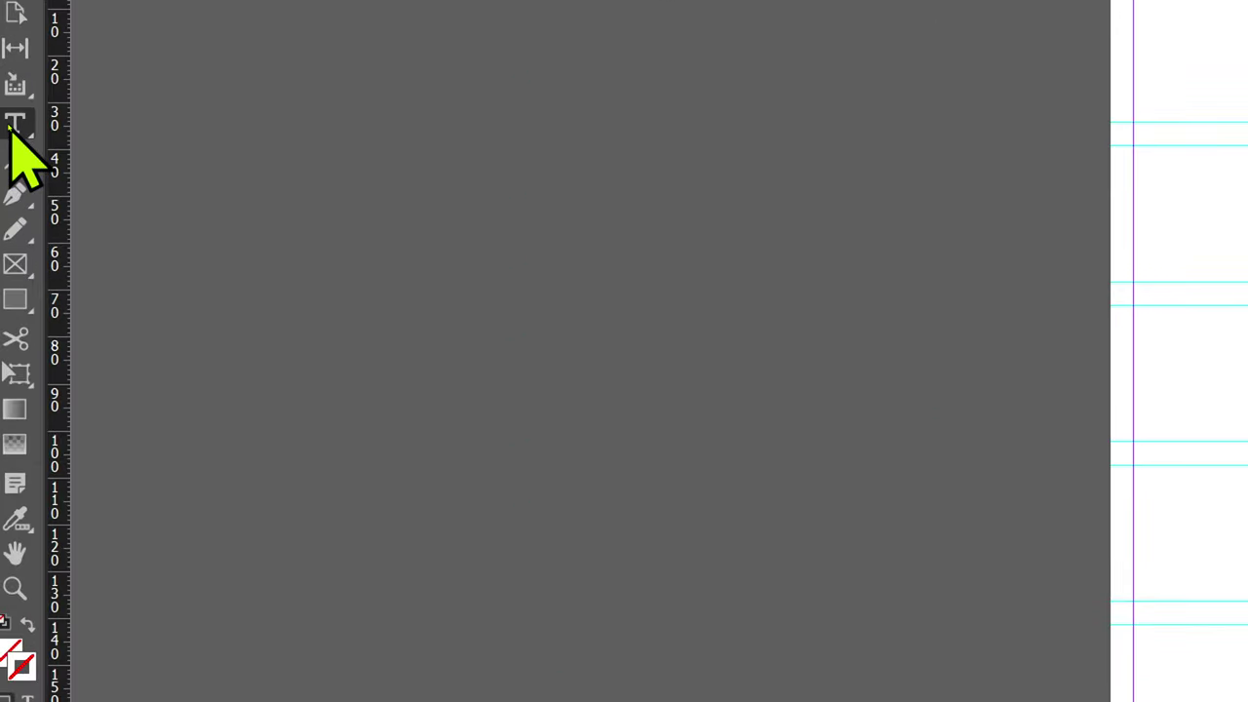
- Draw a text frame about 154 × 142 mm on the upper half of the page and fill it with placeholder text
left_click(10, 124)
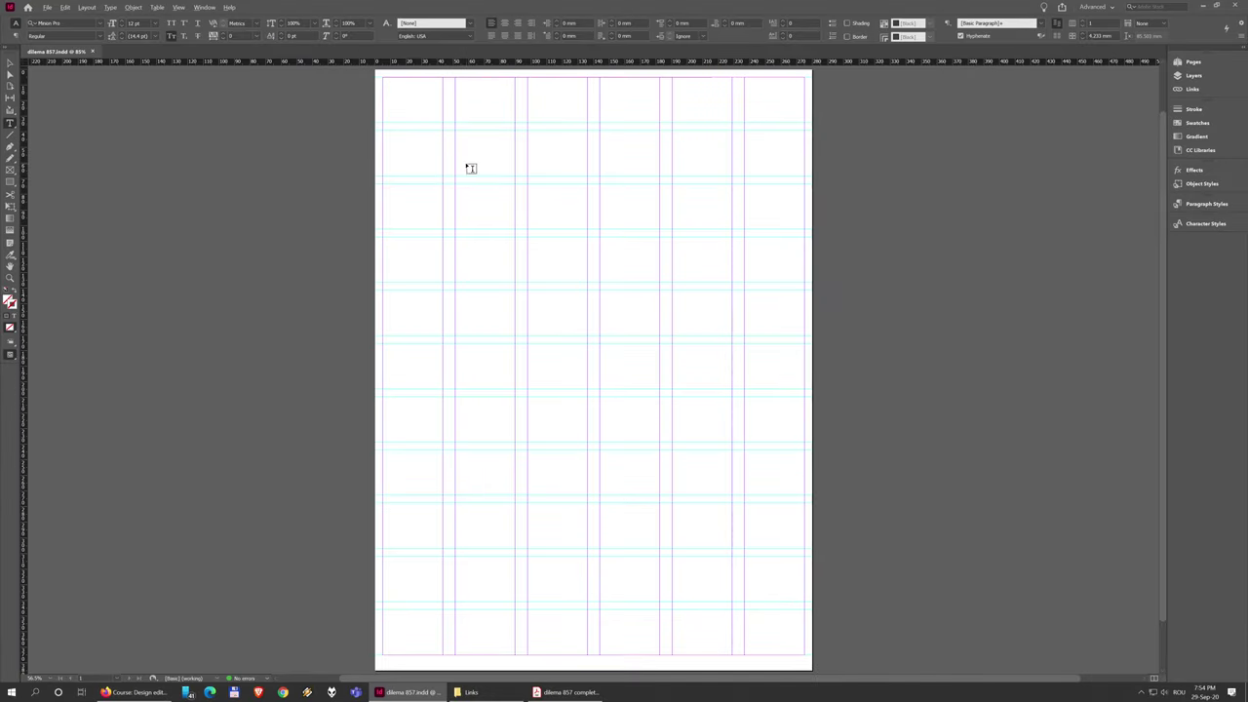
left_click_drag(482, 186, 710, 375)
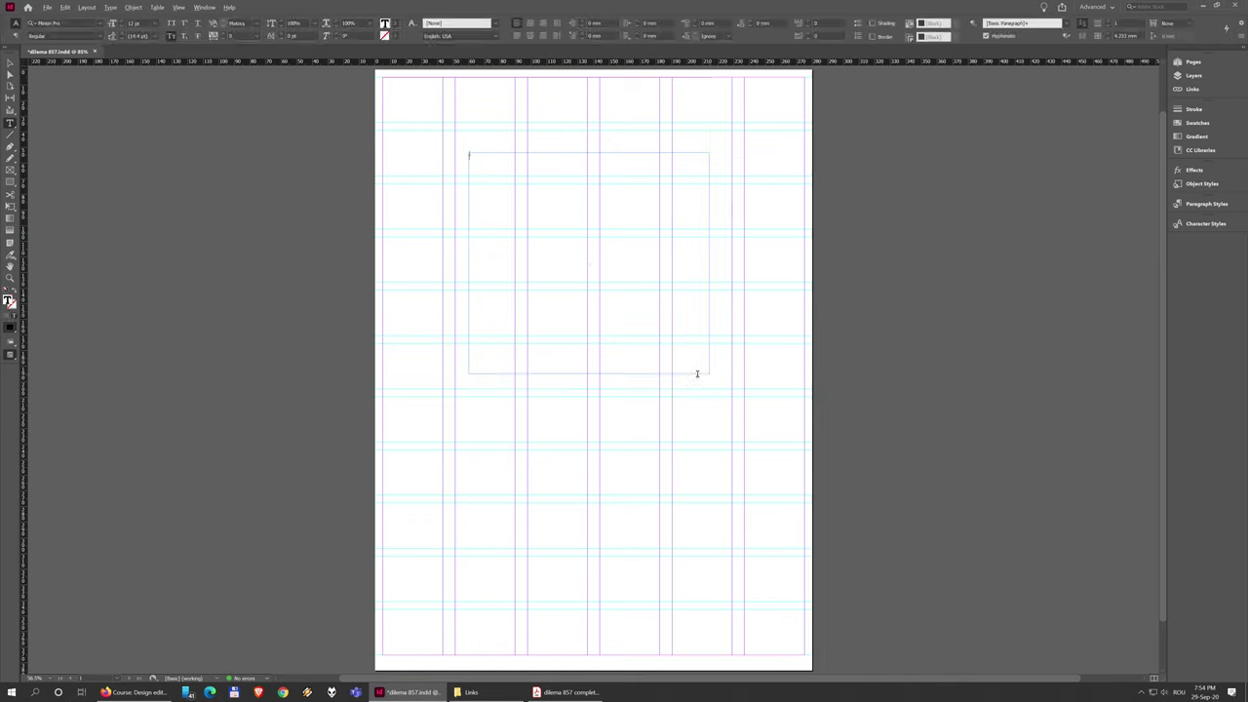
type("dfgkhsdflkjghdslfh")
key("ctrl+a")
key("BackSpace")
type("lkdgfhsdlfk")
key("ctrl+a")
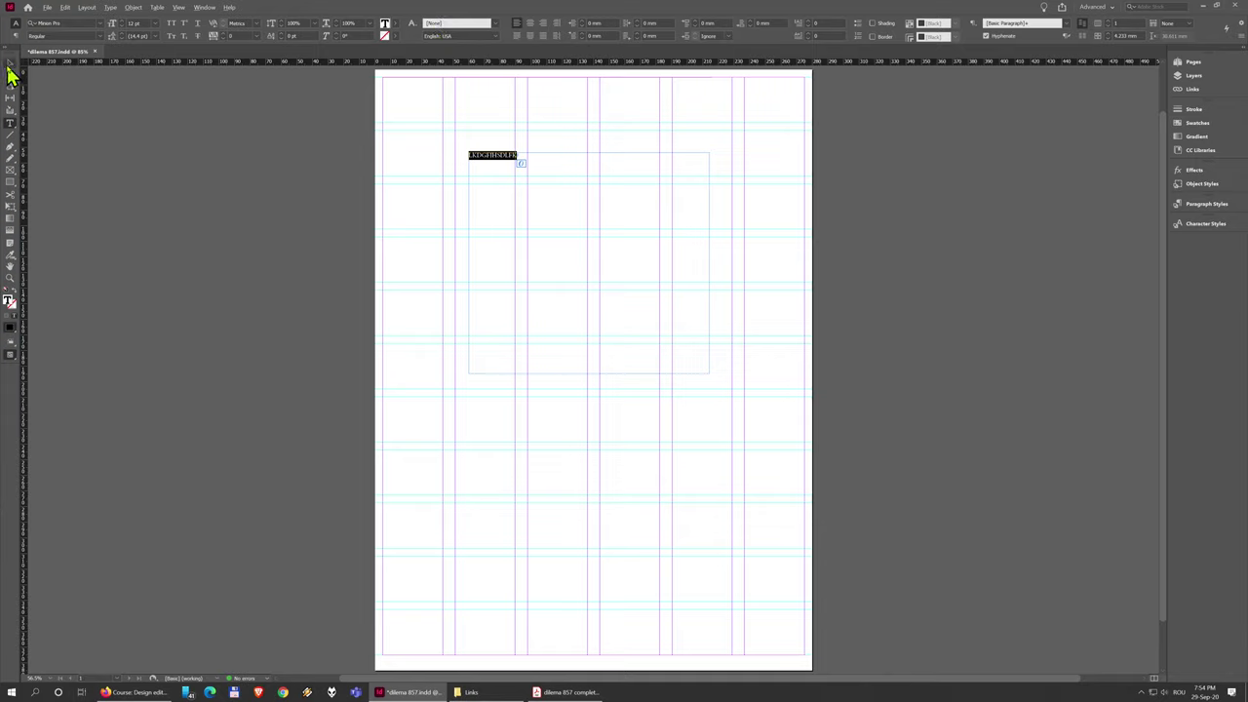
- Move the text frame to the lower half of the page and resize it to about 123 × 83 mm
left_click(10, 67)
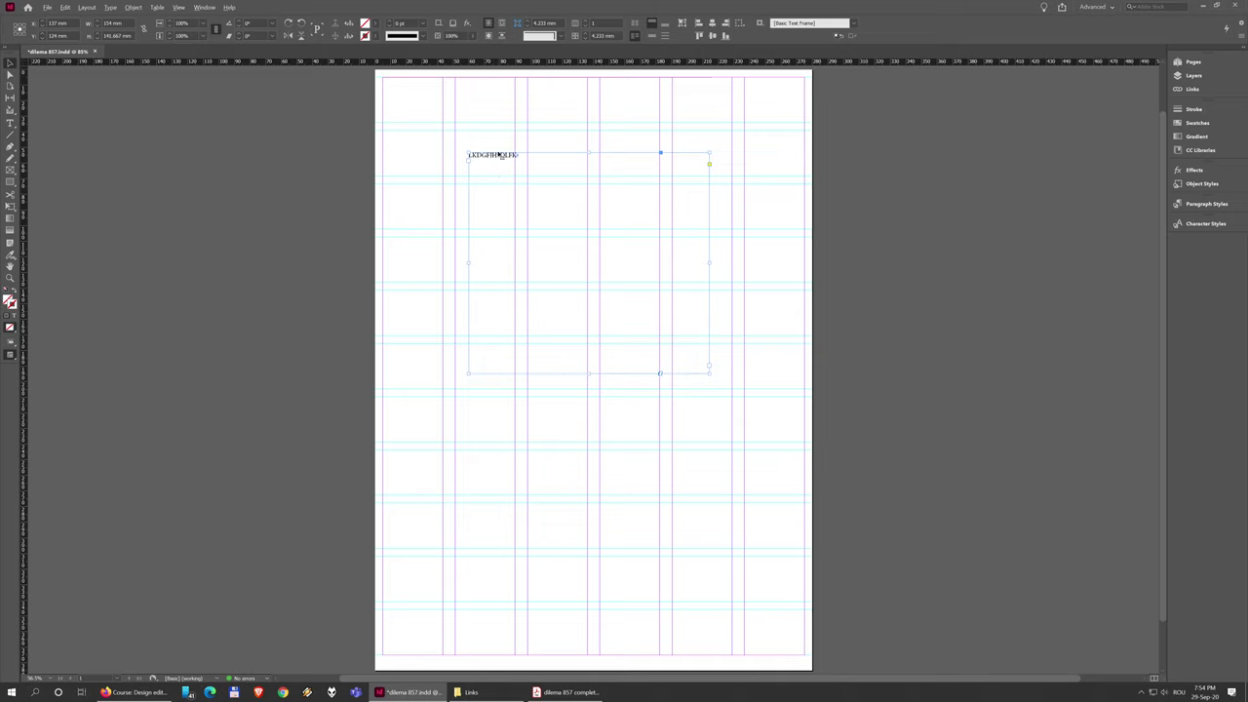
left_click_drag(499, 154, 548, 325)
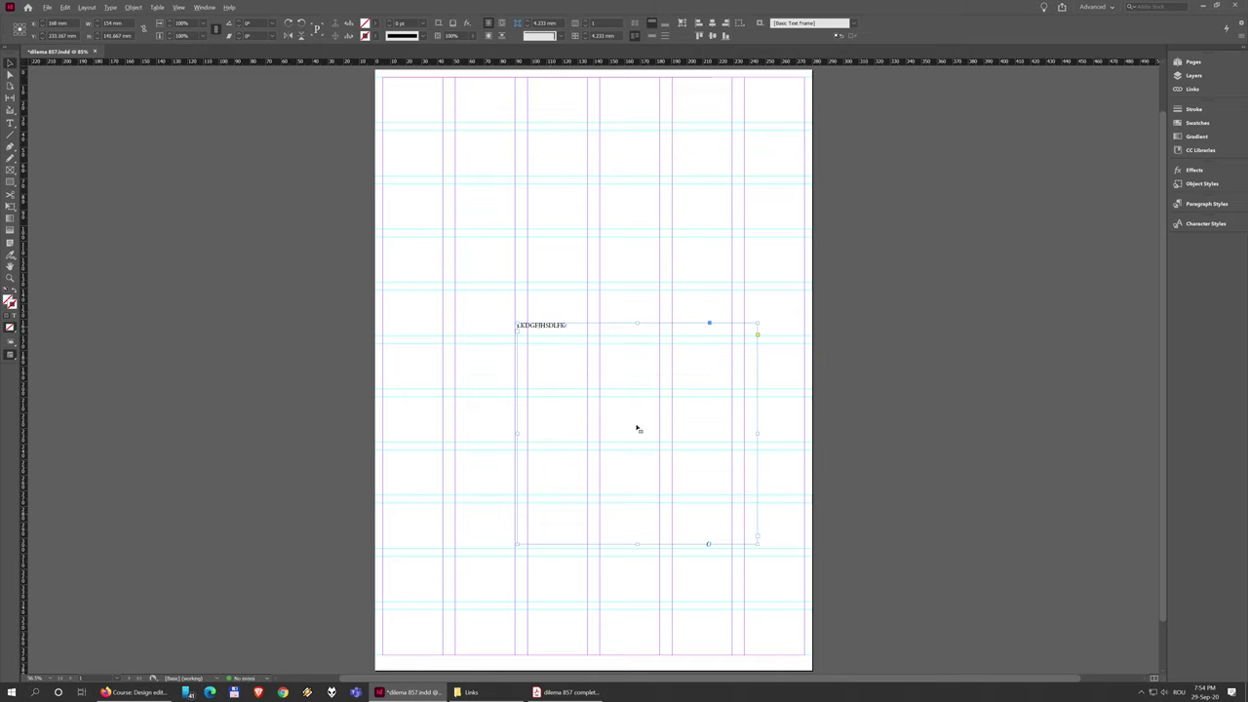
left_click_drag(758, 545, 708, 450)
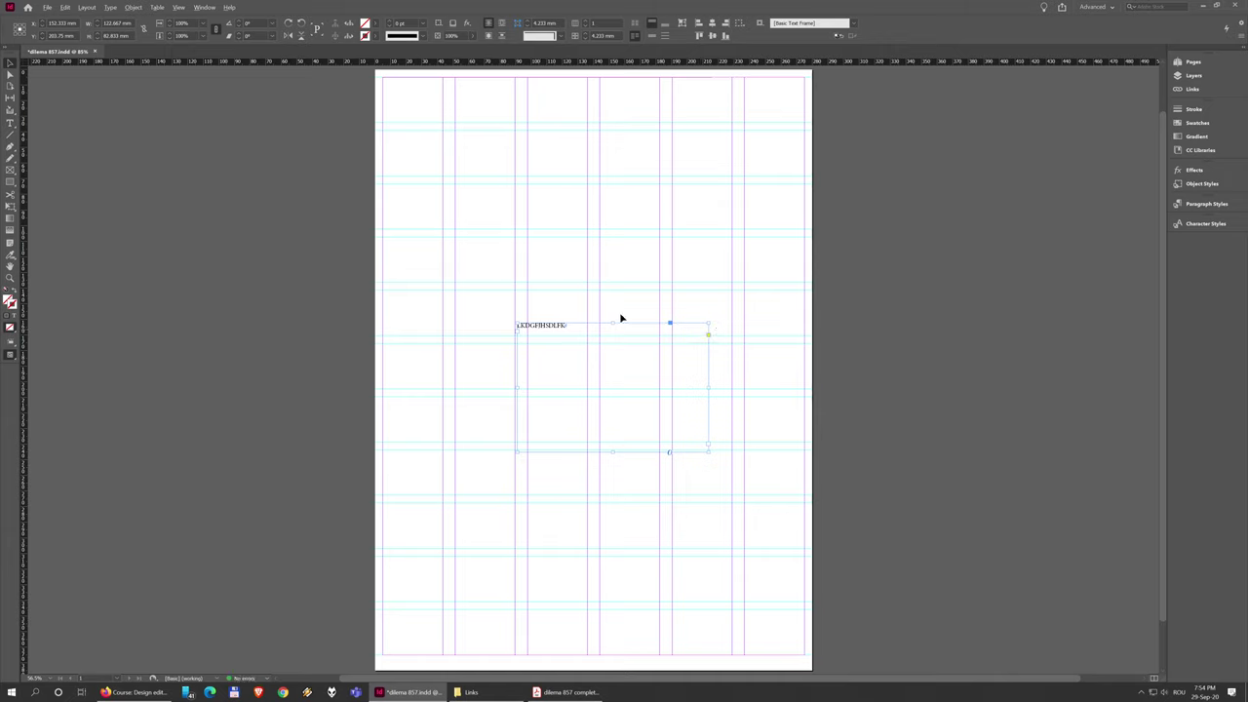
- Reposition the text frame several times on the upper part of the page and delete it
left_click_drag(554, 332, 574, 247)
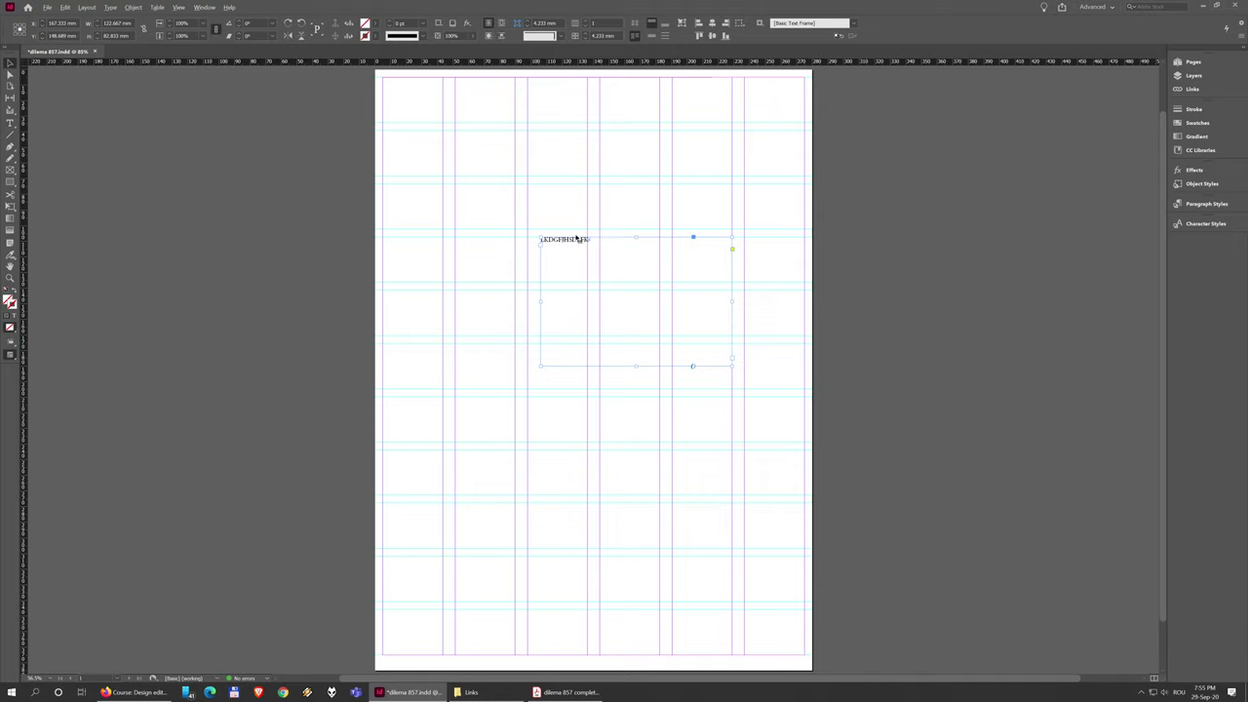
left_click_drag(579, 246, 507, 207)
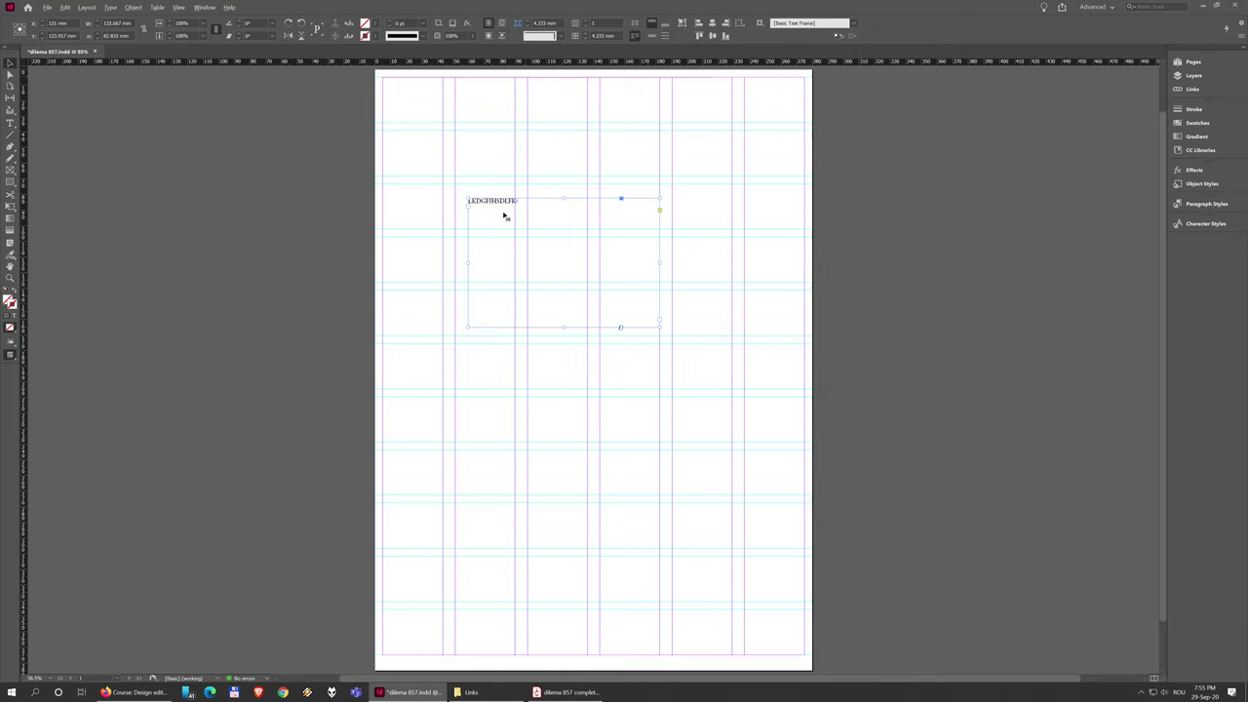
left_click_drag(496, 207, 514, 276)
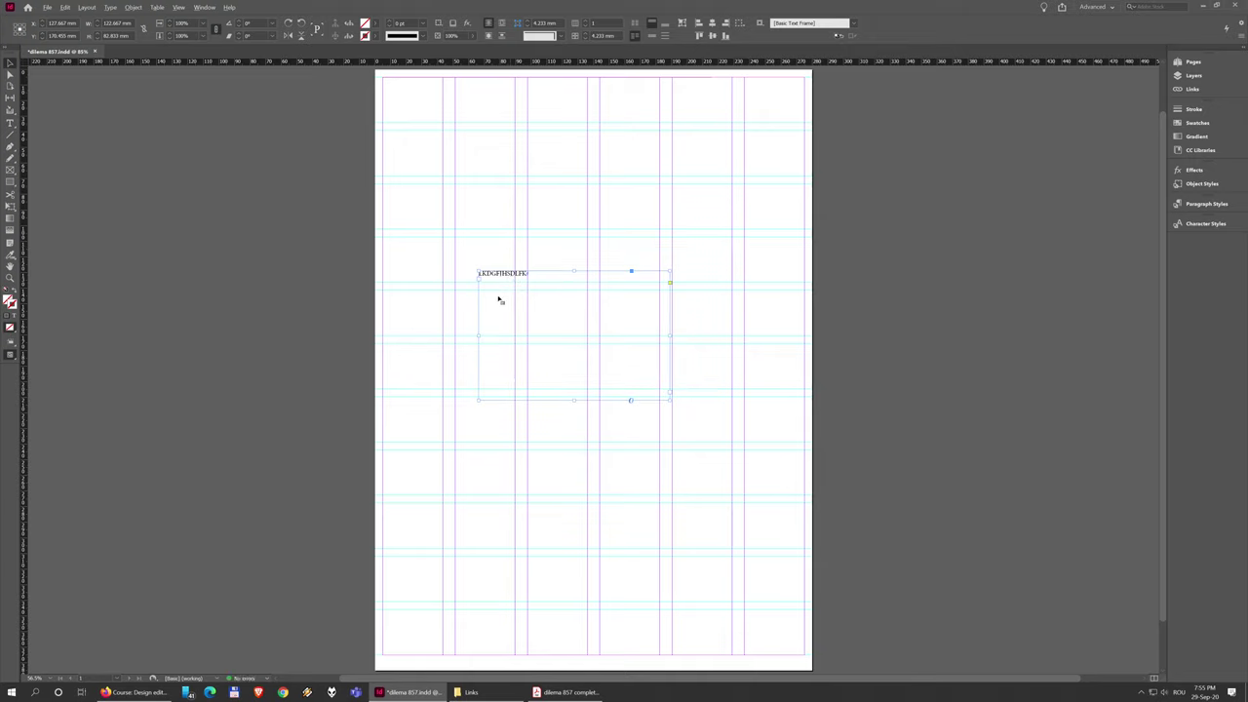
key("Delete")
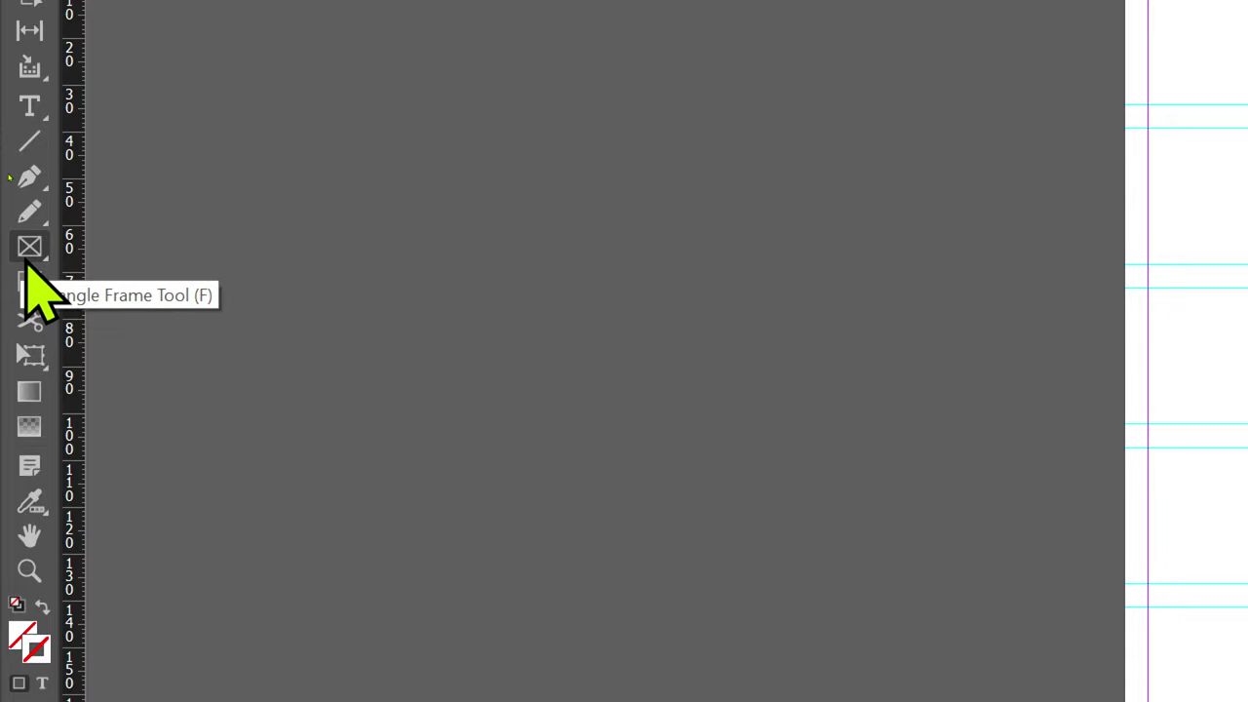
- Draw a rectangle frame about 134 × 98 mm on the upper page and a plain rectangle about 156 × 88 mm below it
left_click(27, 246)
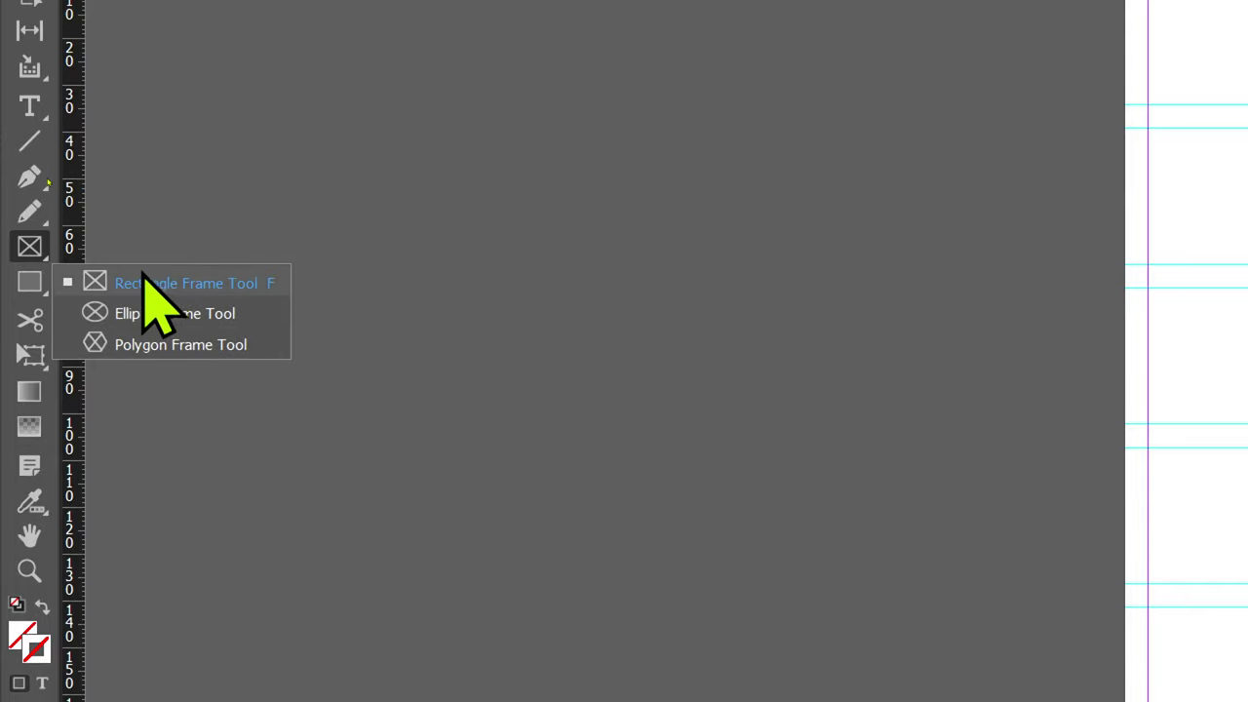
left_click(32, 283)
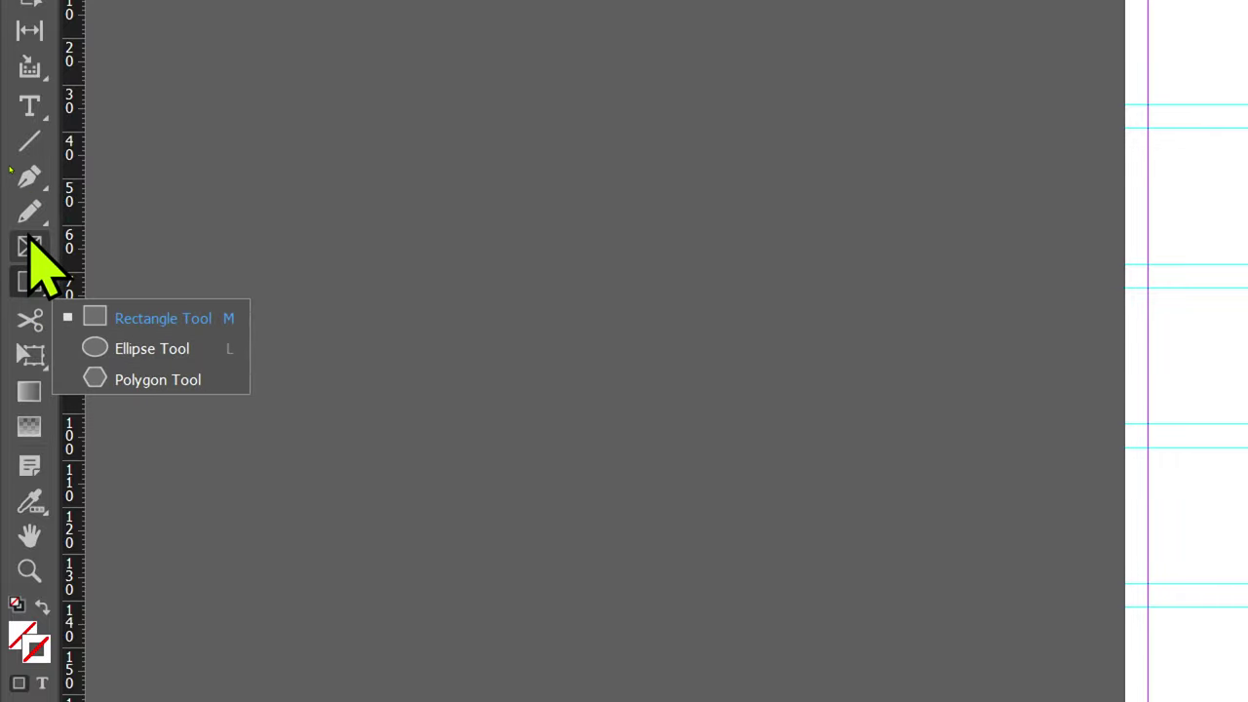
left_click(31, 244)
left_click(36, 215)
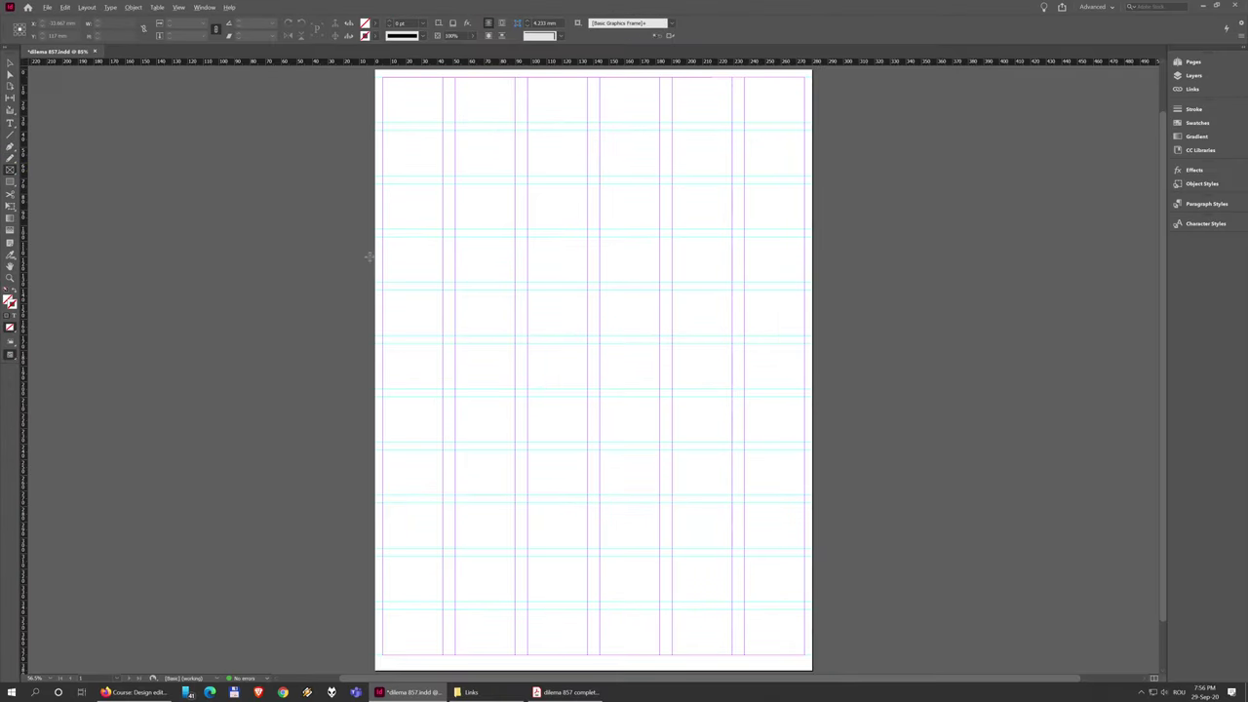
left_click_drag(409, 142, 618, 296)
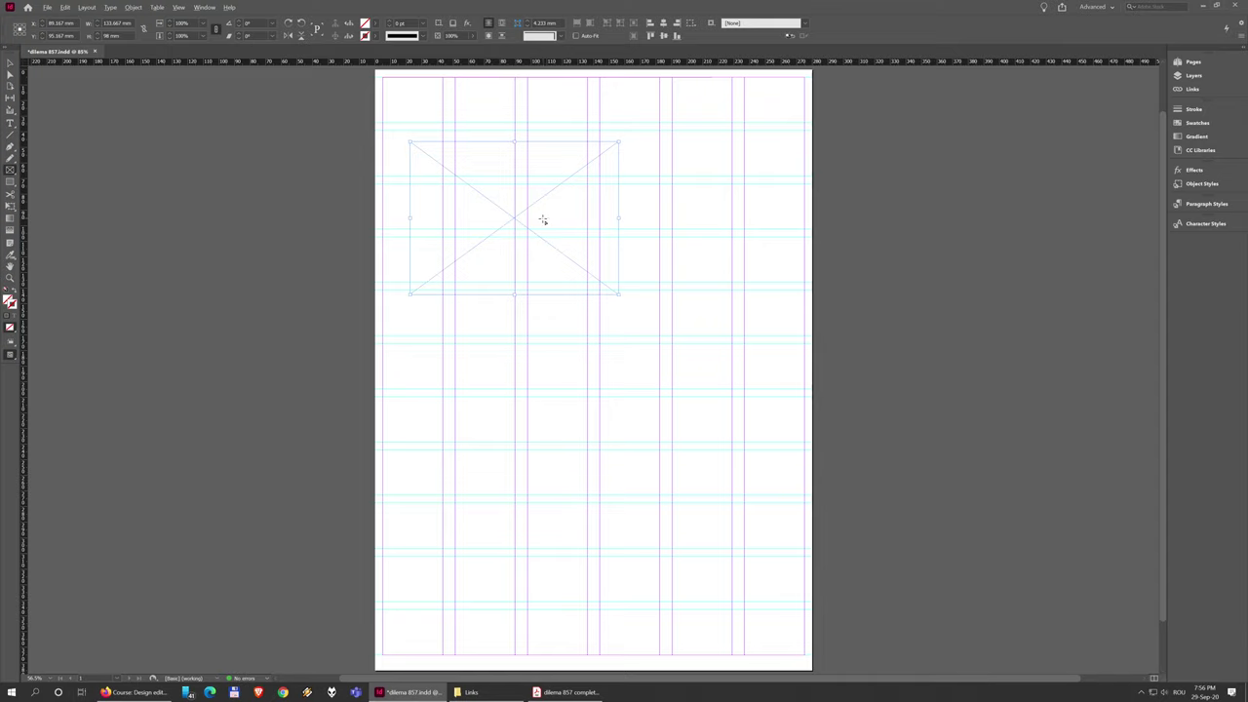
left_click(9, 184)
left_click_drag(409, 329, 652, 463)
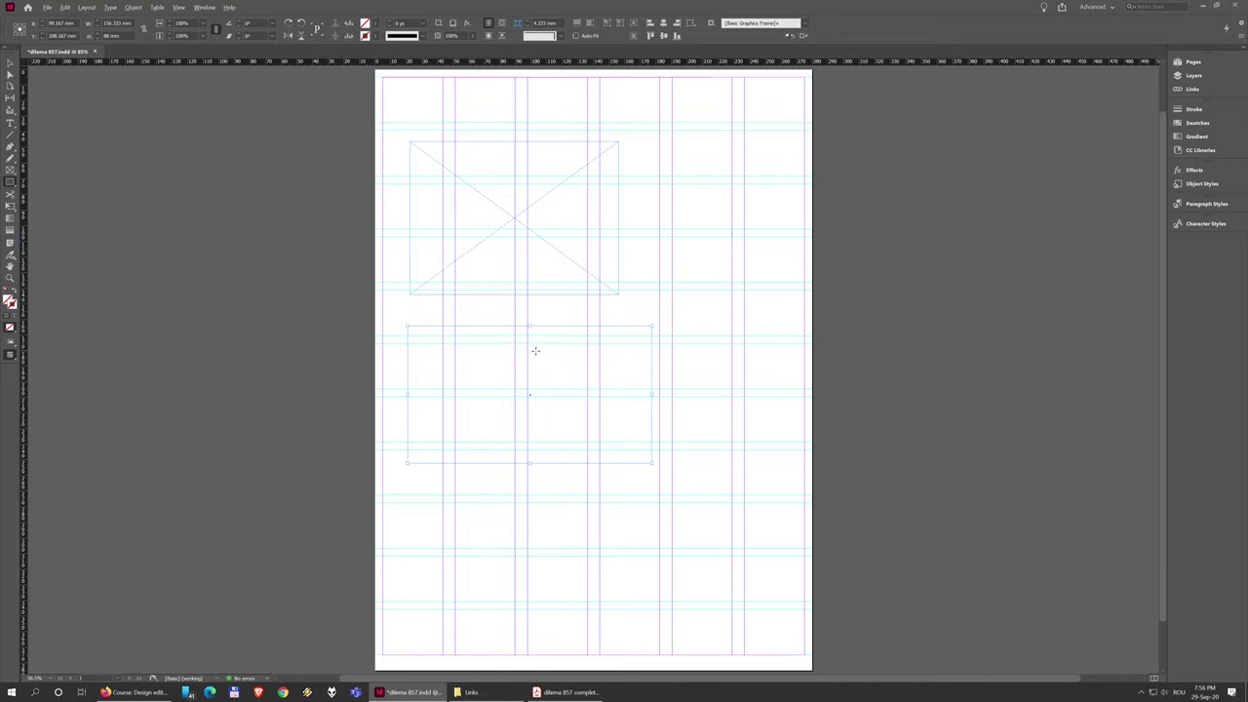
- Convert the rectangle frame and the plain rectangle into text frames by entering placeholder text in each
left_click(11, 124)
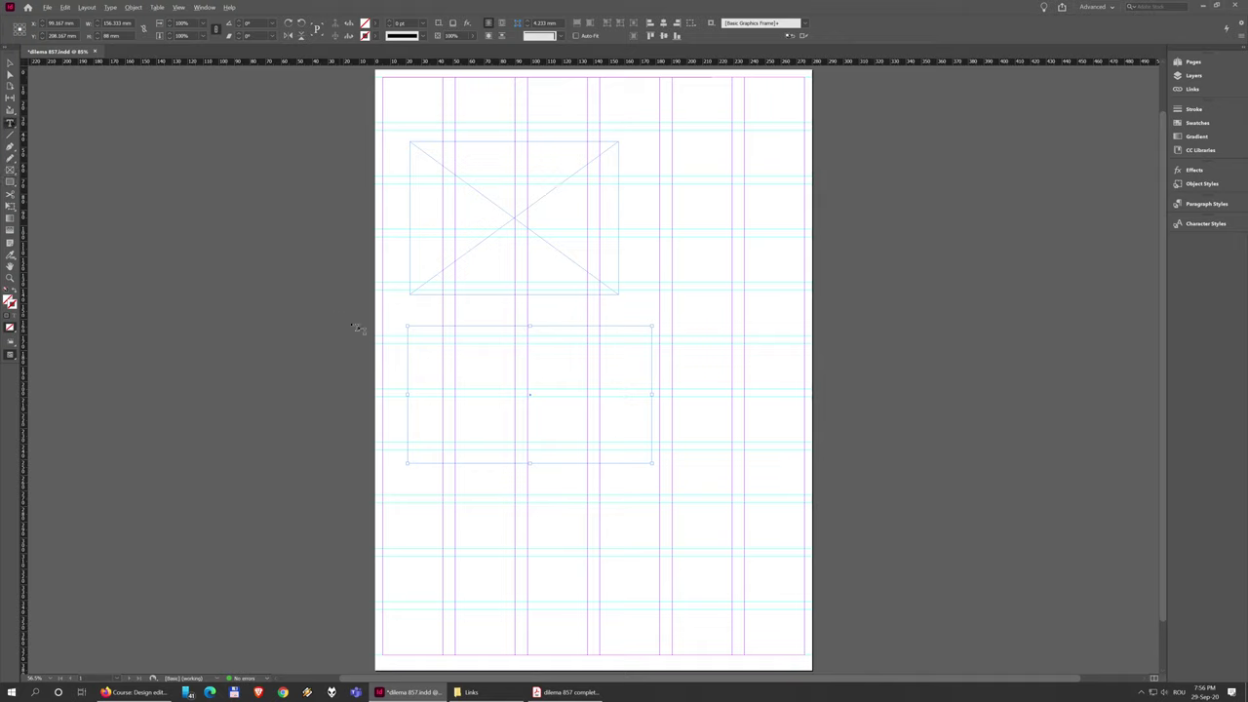
left_click(436, 193)
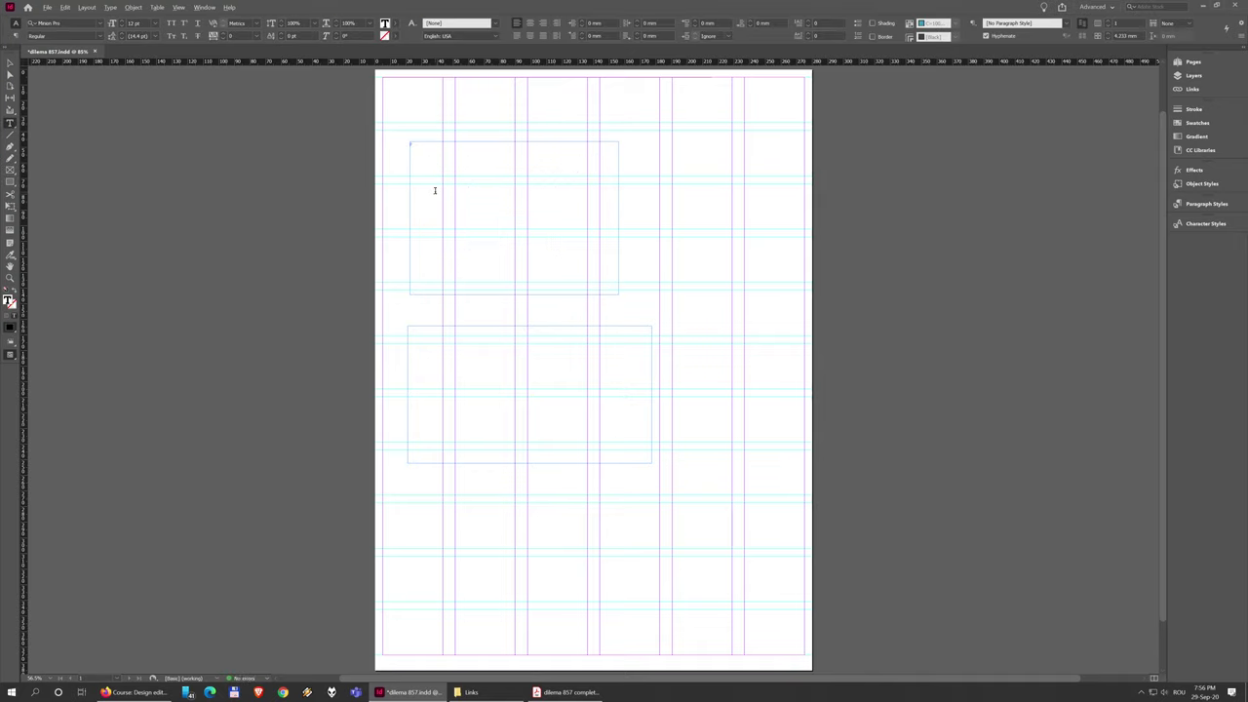
left_click(447, 340)
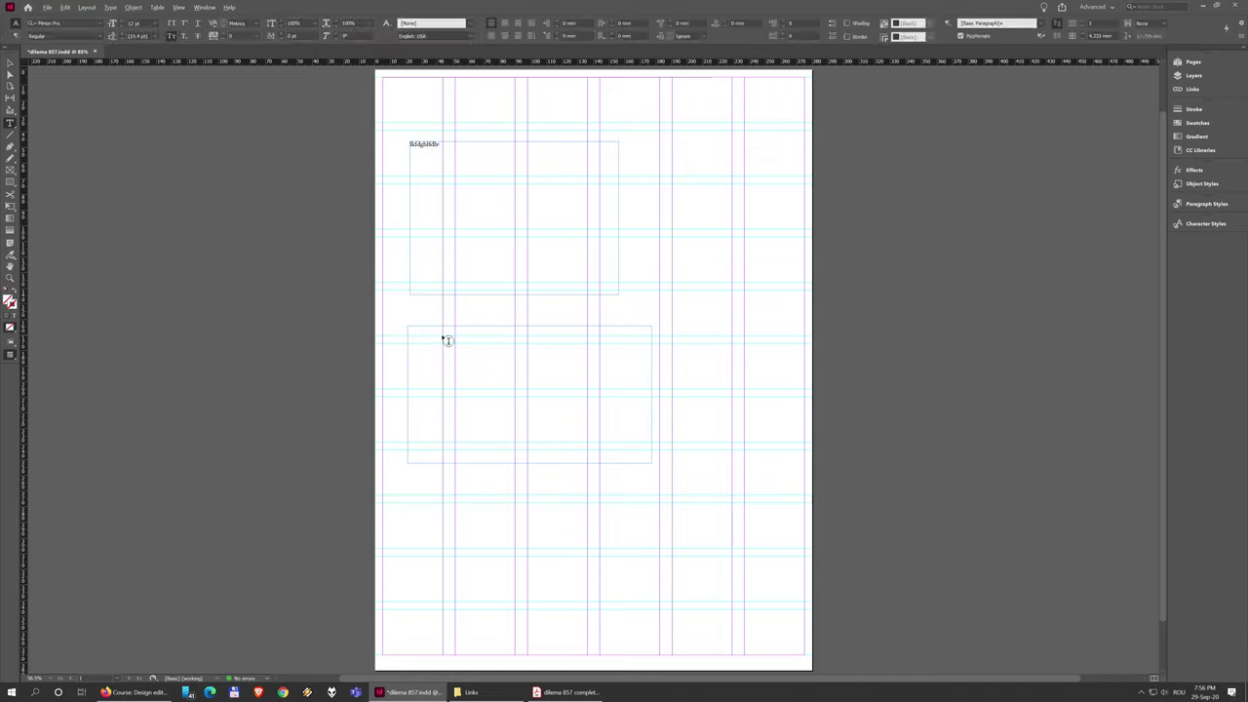
key("n")
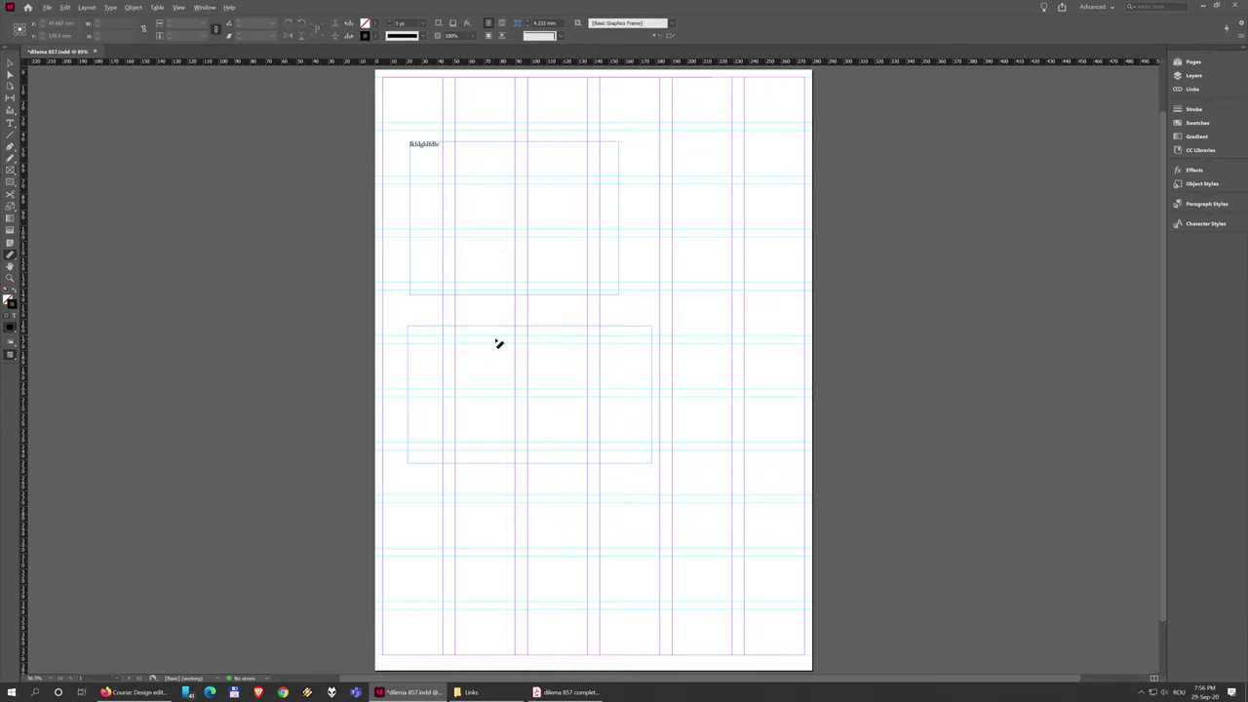
left_click(10, 123)
left_click(411, 334)
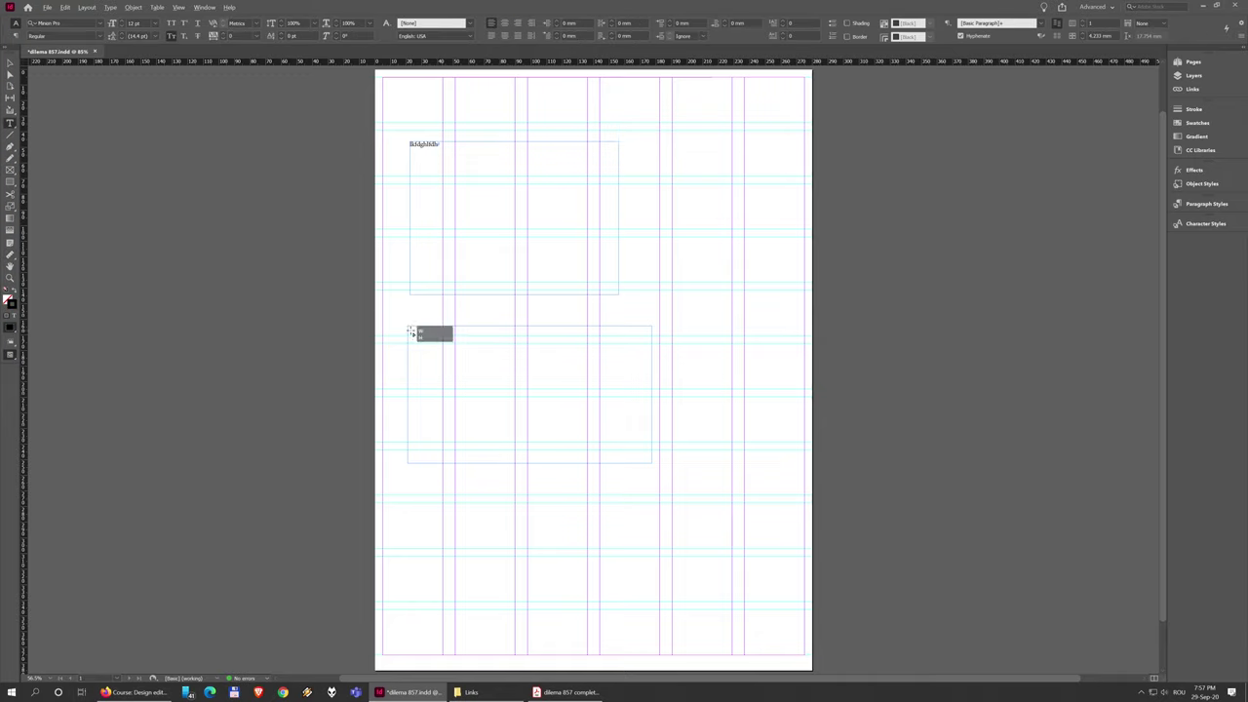
type("fdsaf")
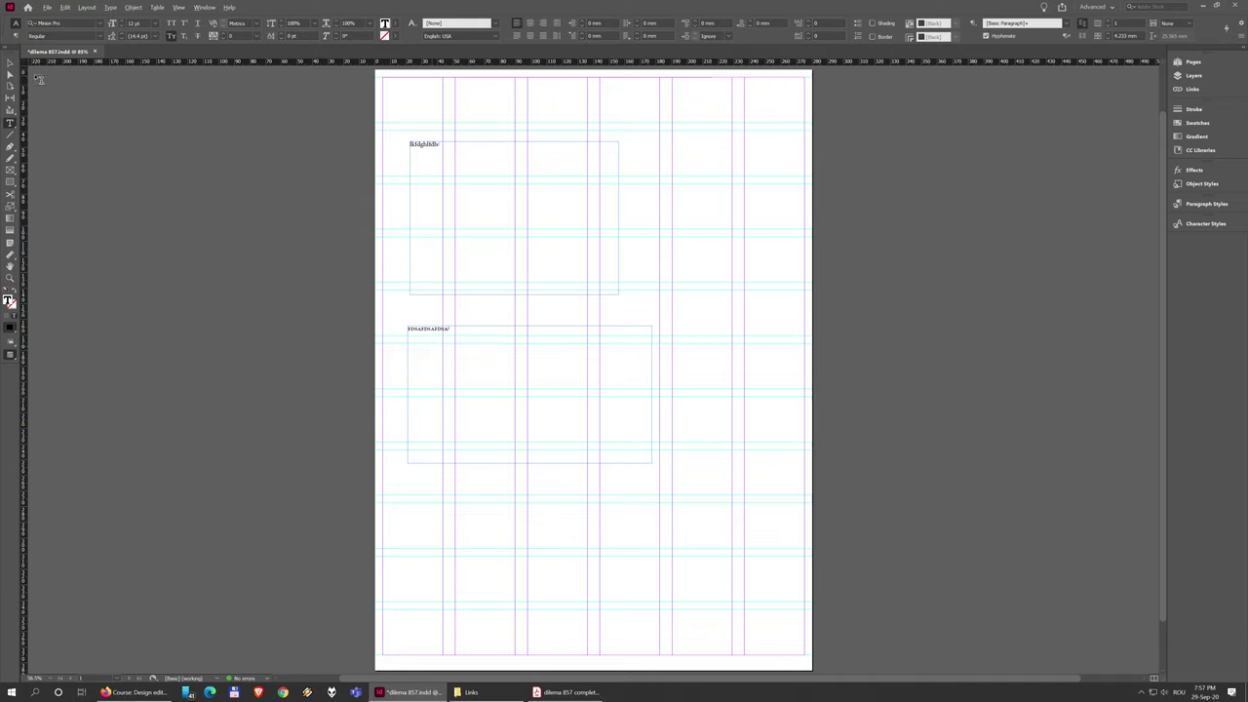
- Delete both frames that contain placeholder text
left_click(10, 65)
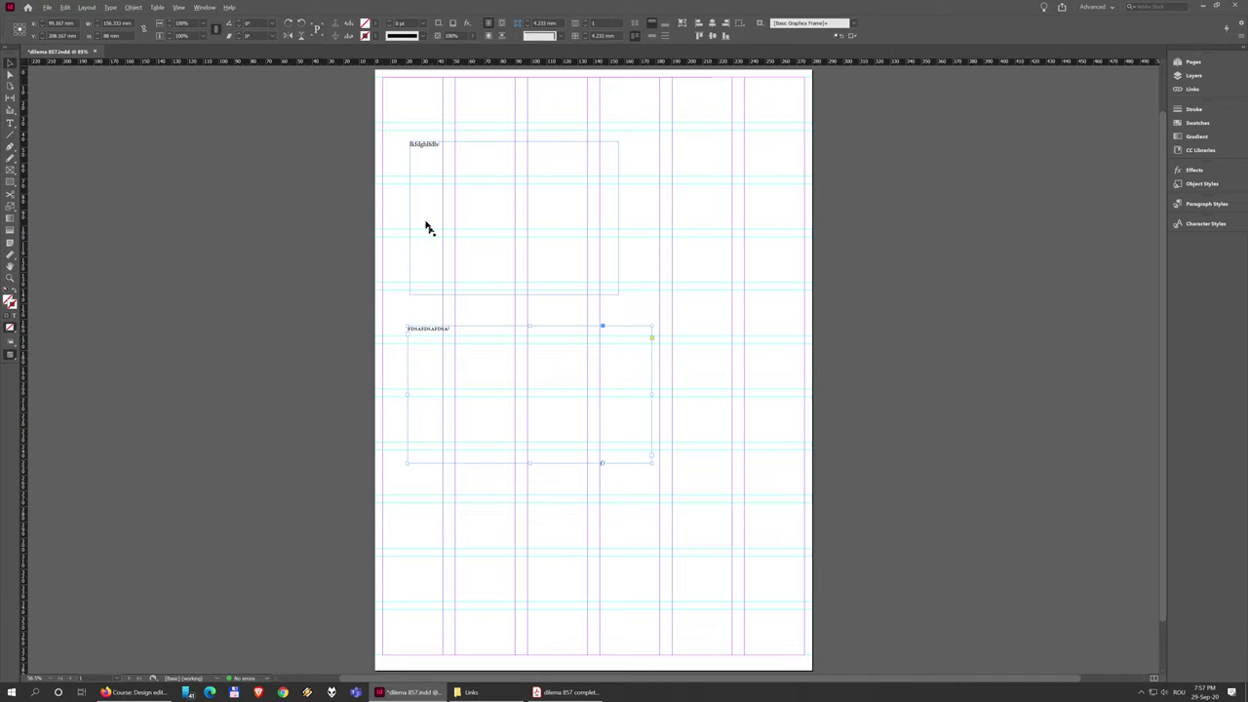
key("Delete")
left_click(420, 146)
key("Delete")
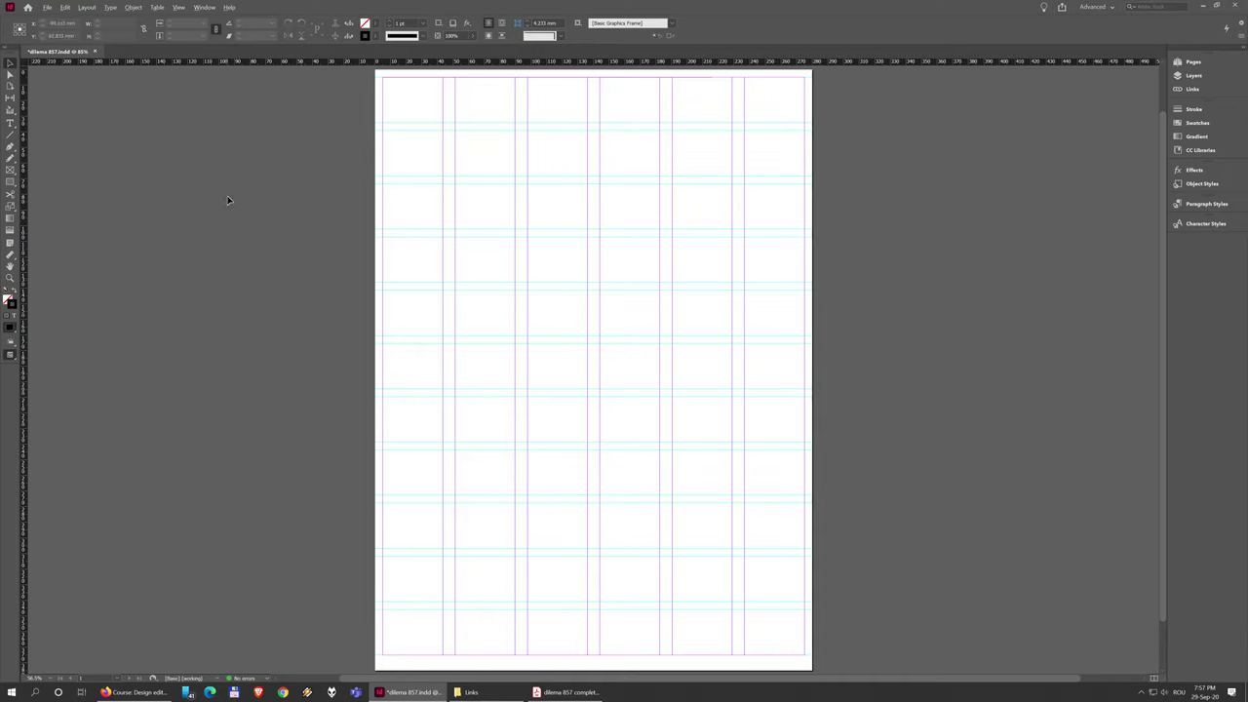
- Load aplesu-nou-gri.jpg for placing from the Links folder inside dilema 857 Folder on the Desktop
left_click(49, 9)
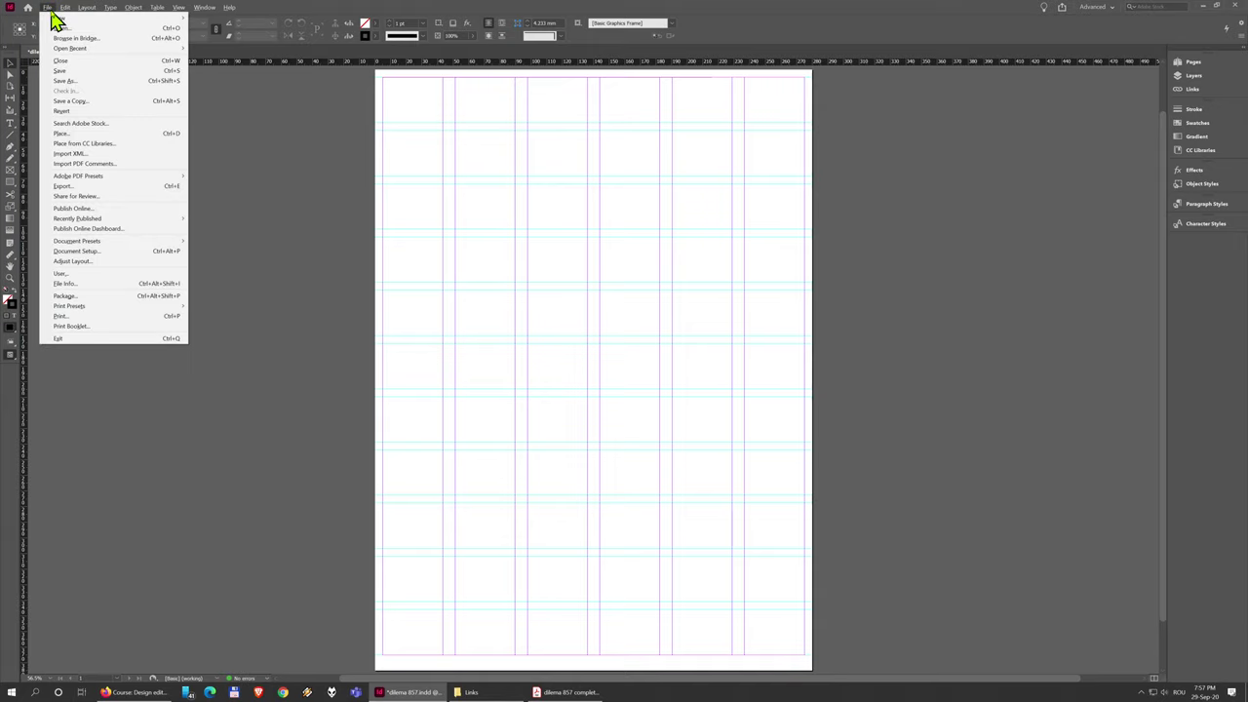
left_click(165, 137)
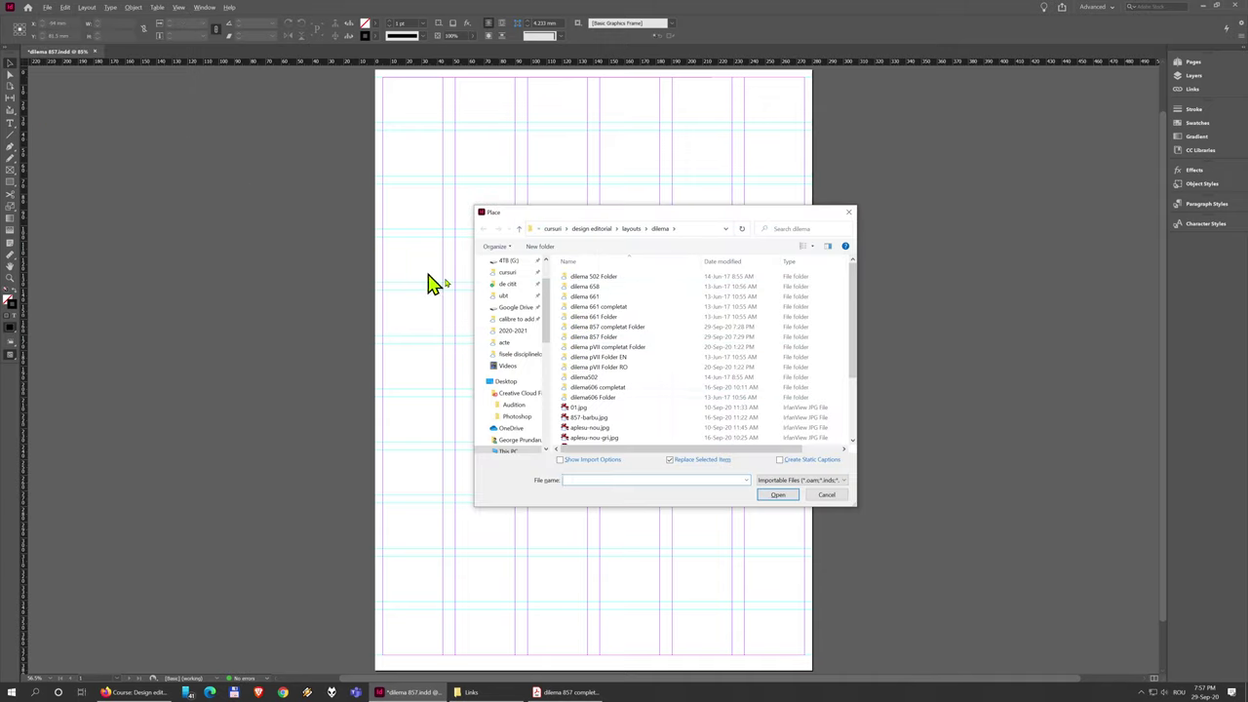
scroll(522, 310, "up", 3)
left_click(508, 277)
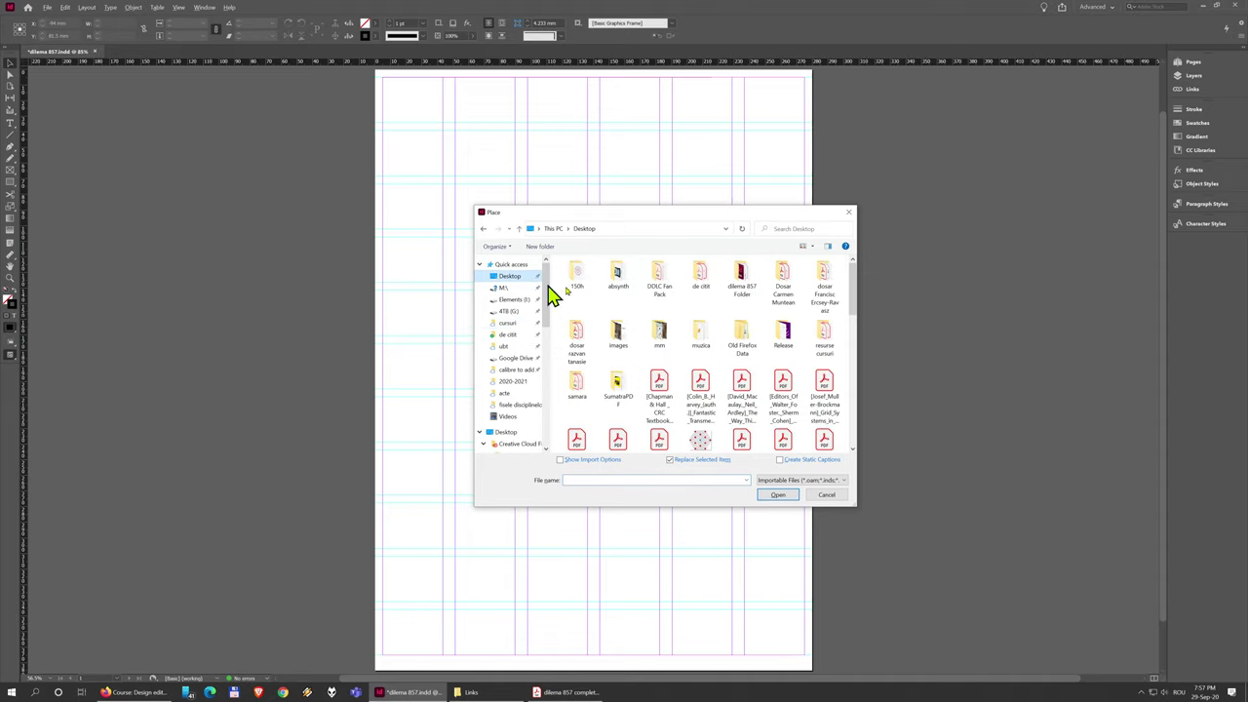
double_click(741, 291)
double_click(624, 285)
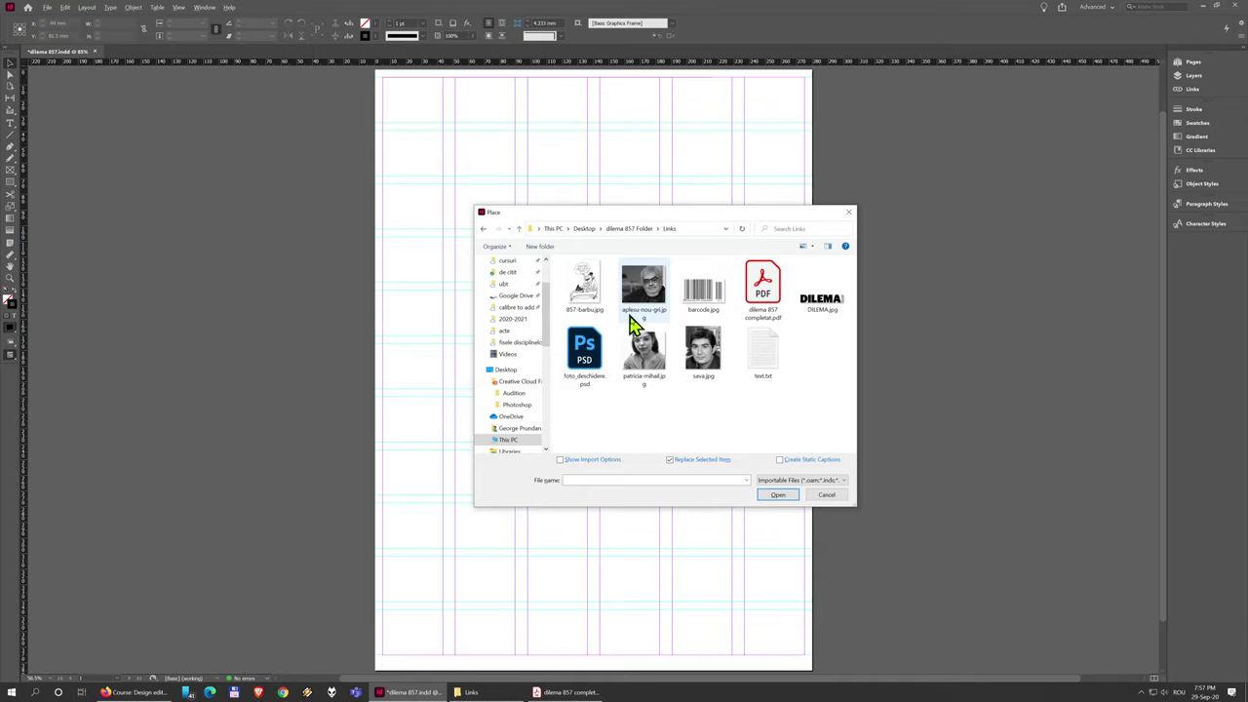
left_click(643, 292)
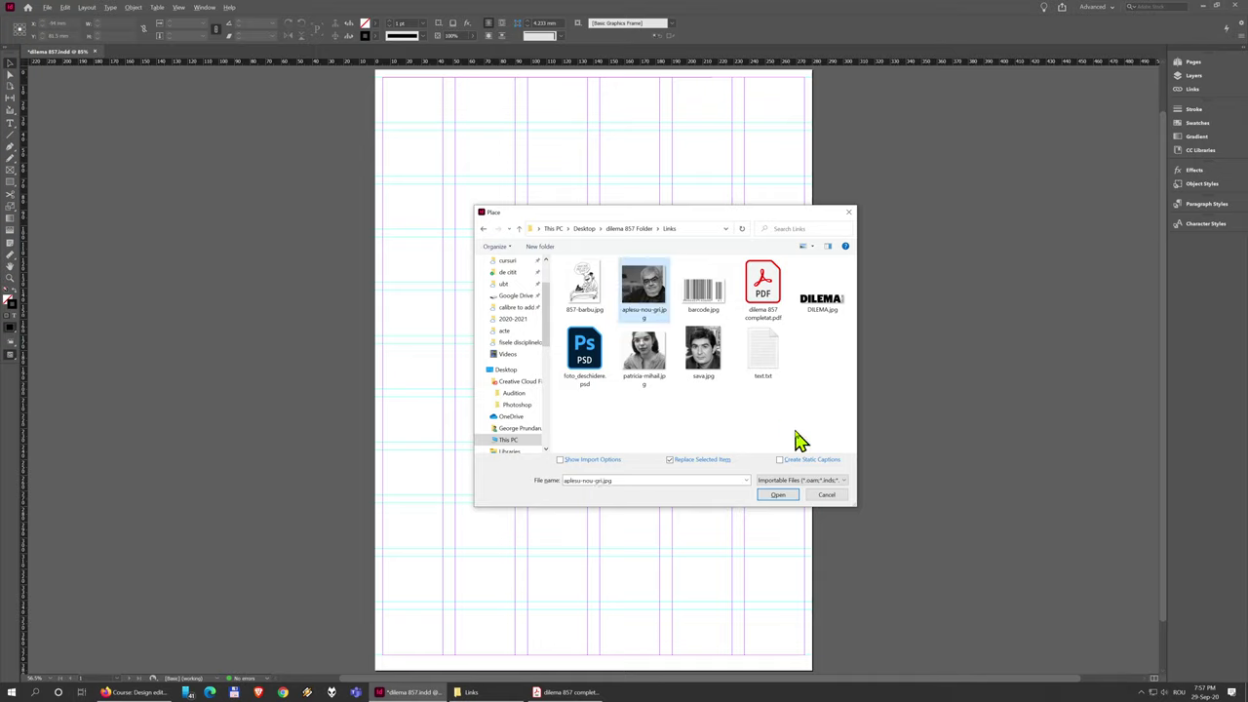
left_click(780, 495)
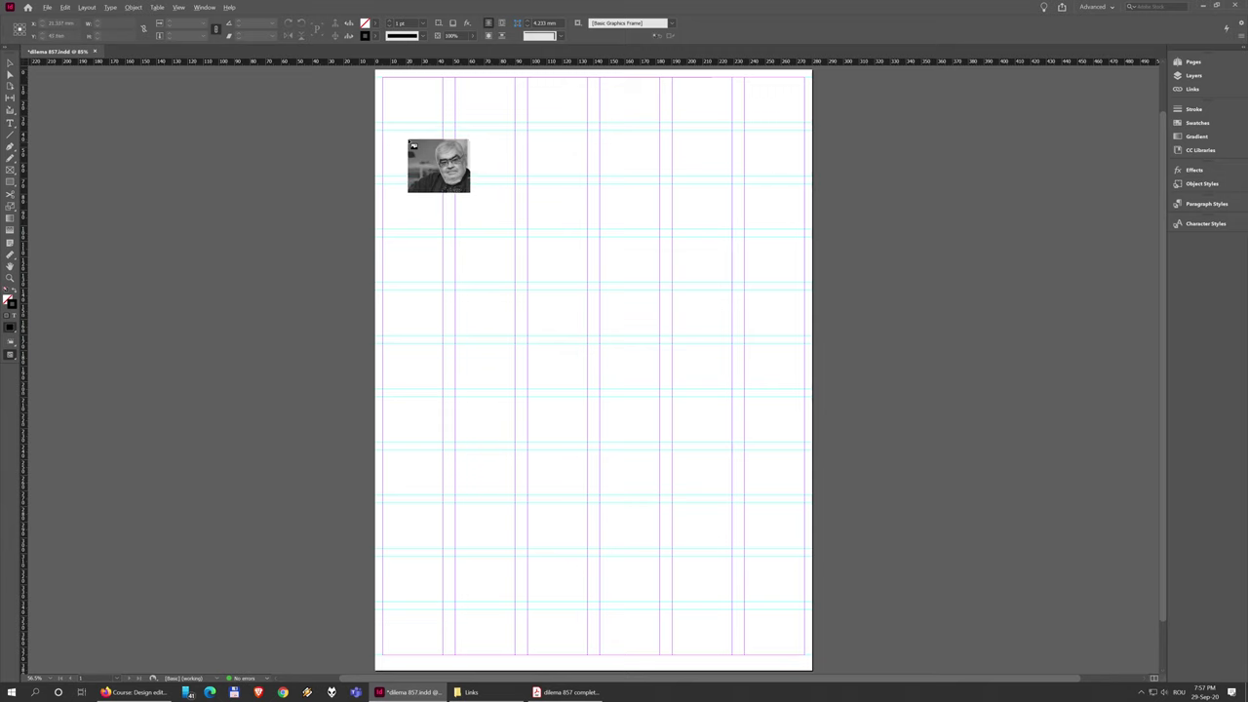
- Place the loaded portrait at its original size on the upper part of the page and move it across the page
left_click(407, 140)
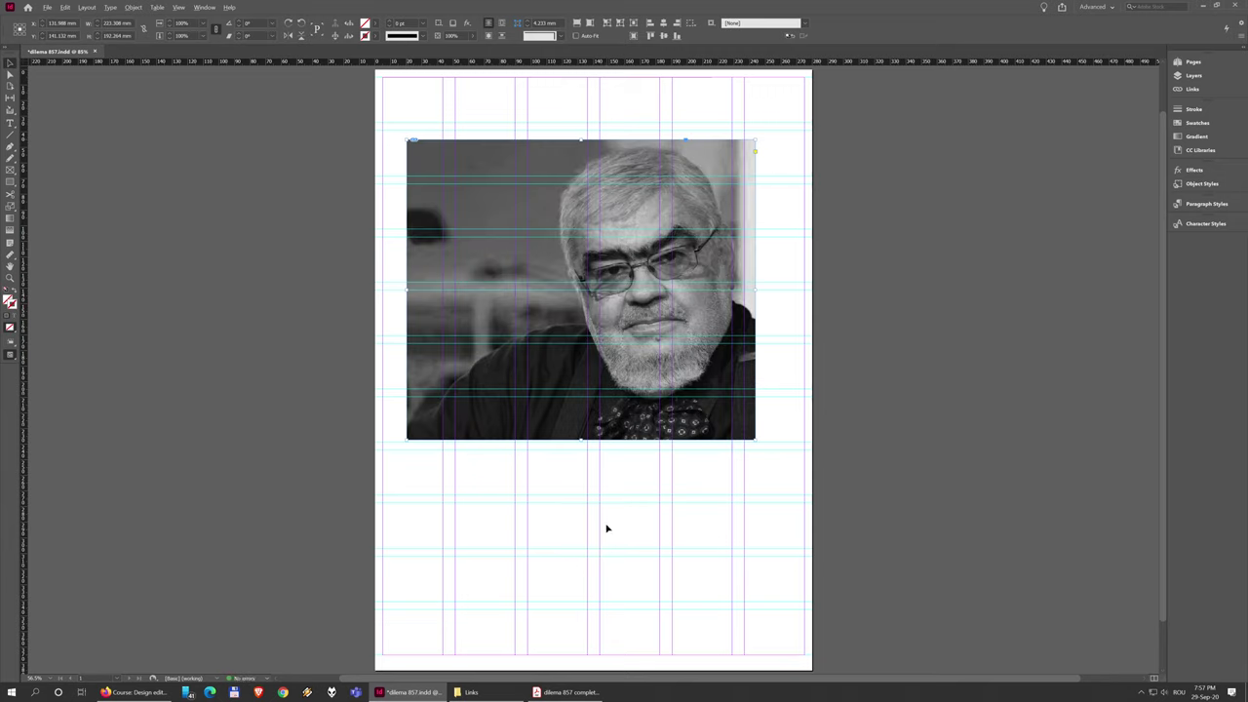
left_click_drag(499, 176, 579, 238)
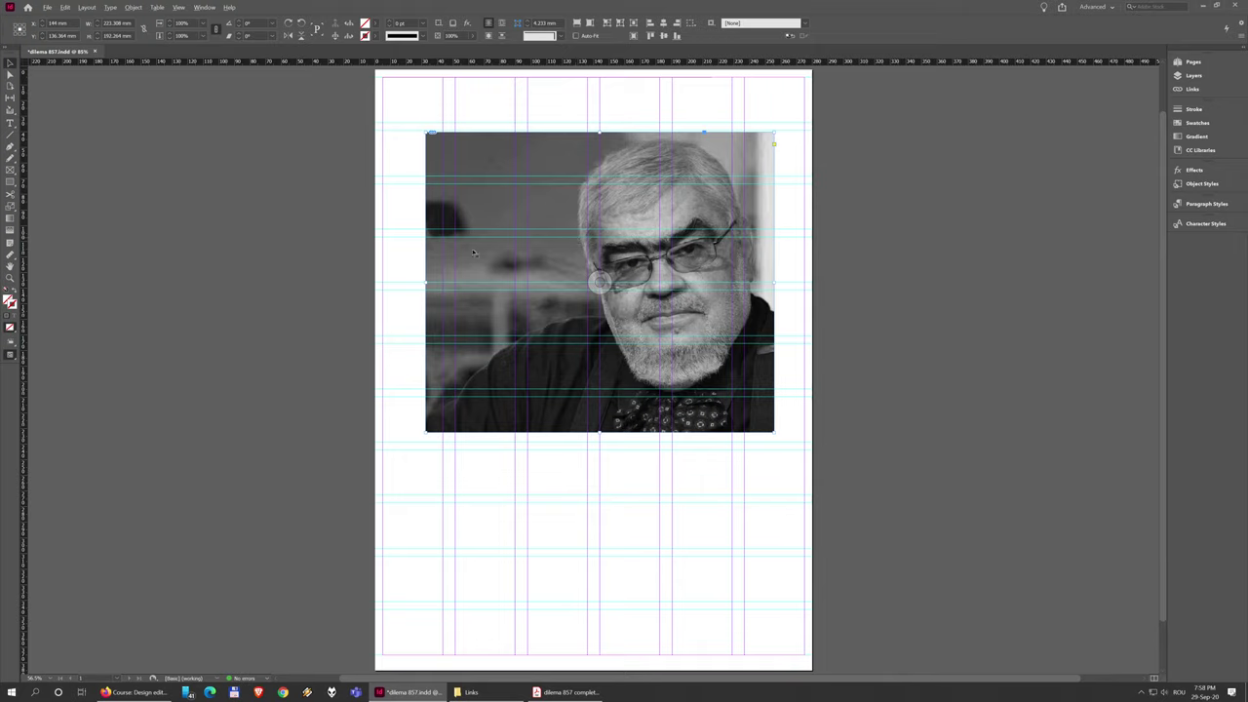
- Undo the portrait's moves and its placement, returning to the loaded image
key("ctrl+z")
key("ctrl+z")
key("ctrl+z")
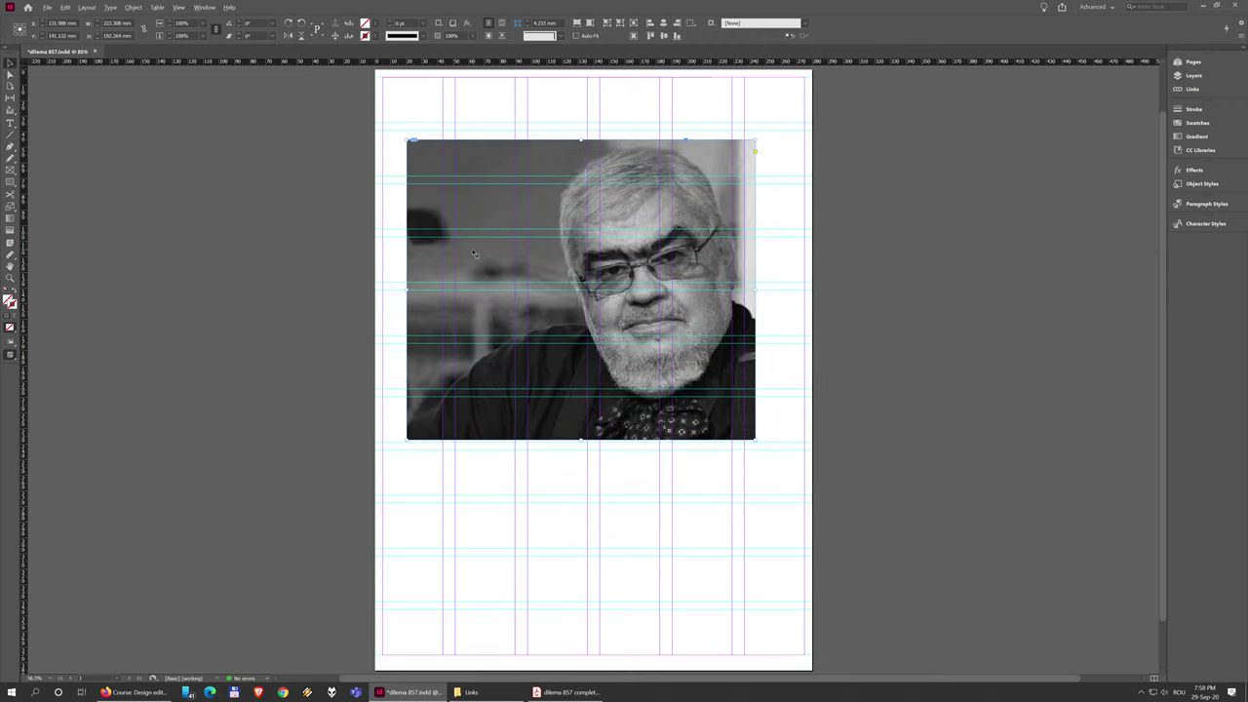
key("ctrl+z")
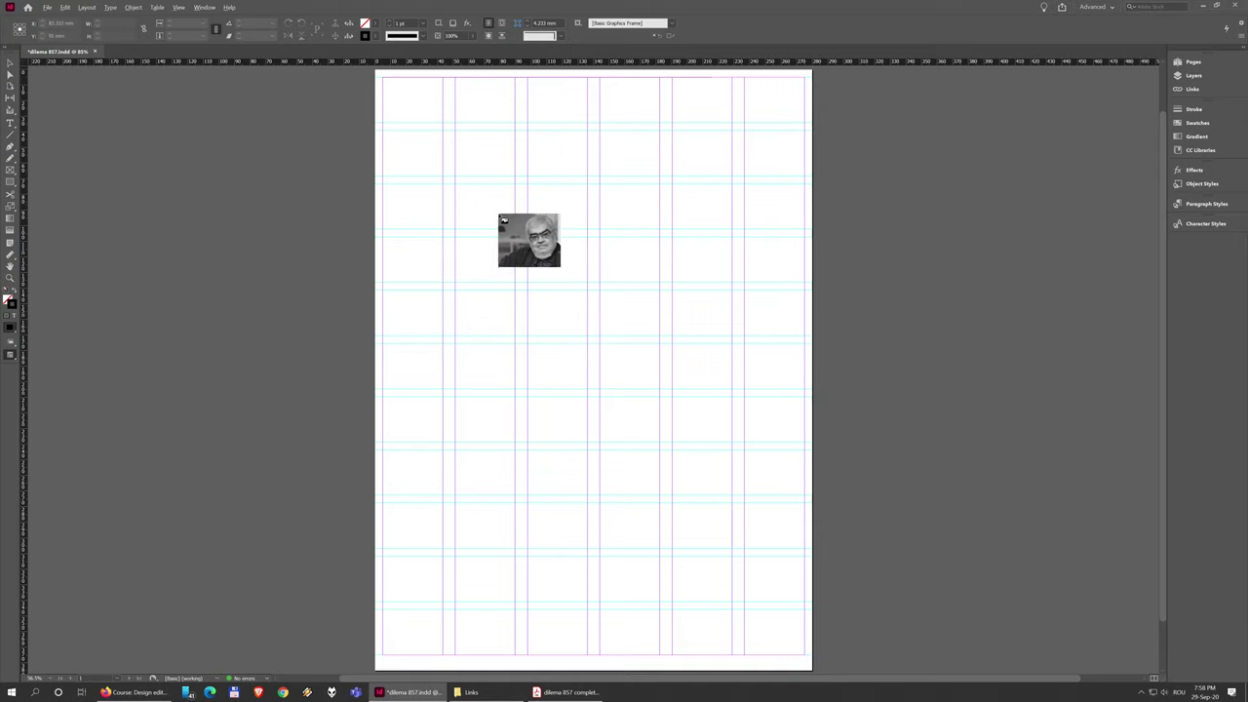
- Place the loaded portrait about 153 mm wide from the second column of the upper page, and delete it
left_click_drag(455, 185, 638, 389)
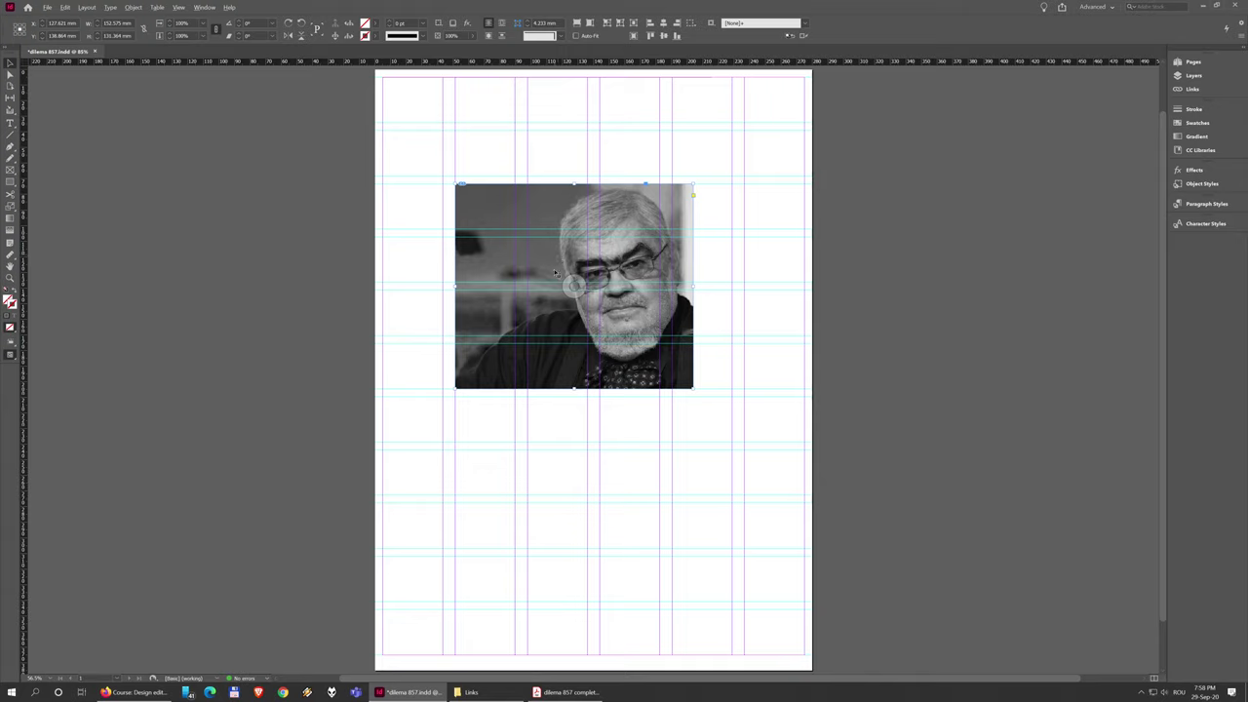
key("Delete")
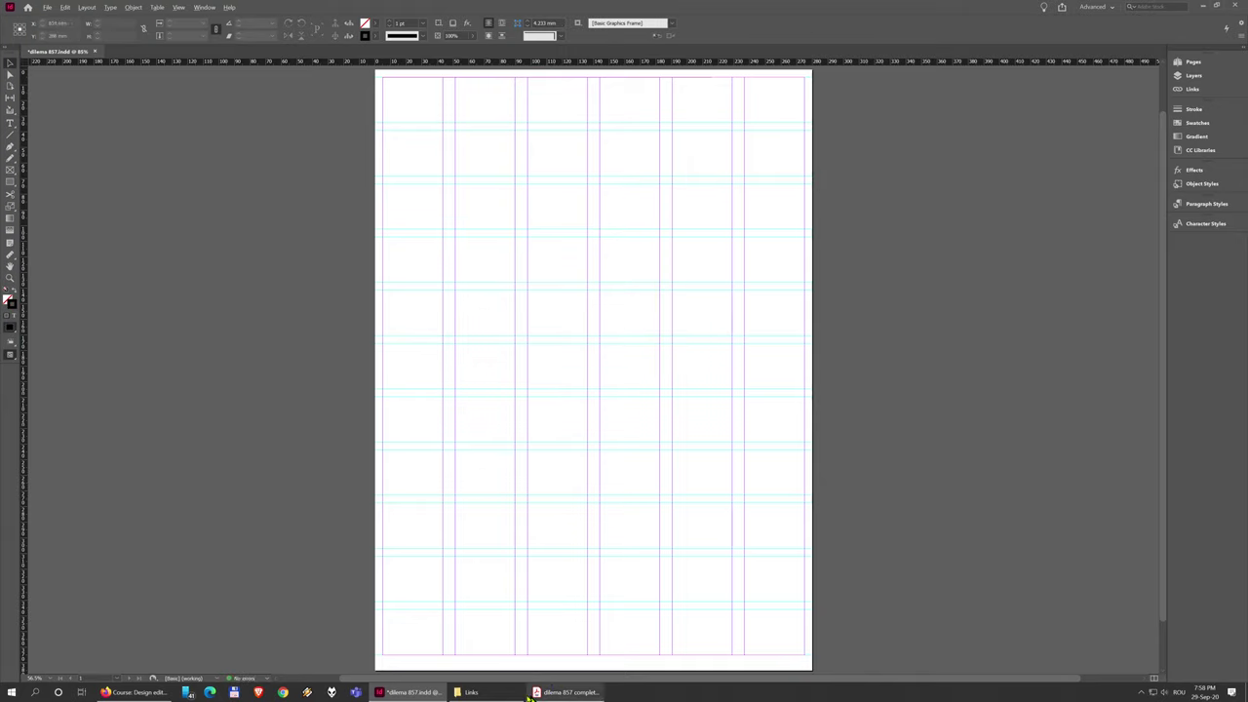
- Place aplesu-nou-gri.jpg from the Links folder window onto the upper page about 153 mm wide, nudge it slightly, and delete it
left_click(469, 692)
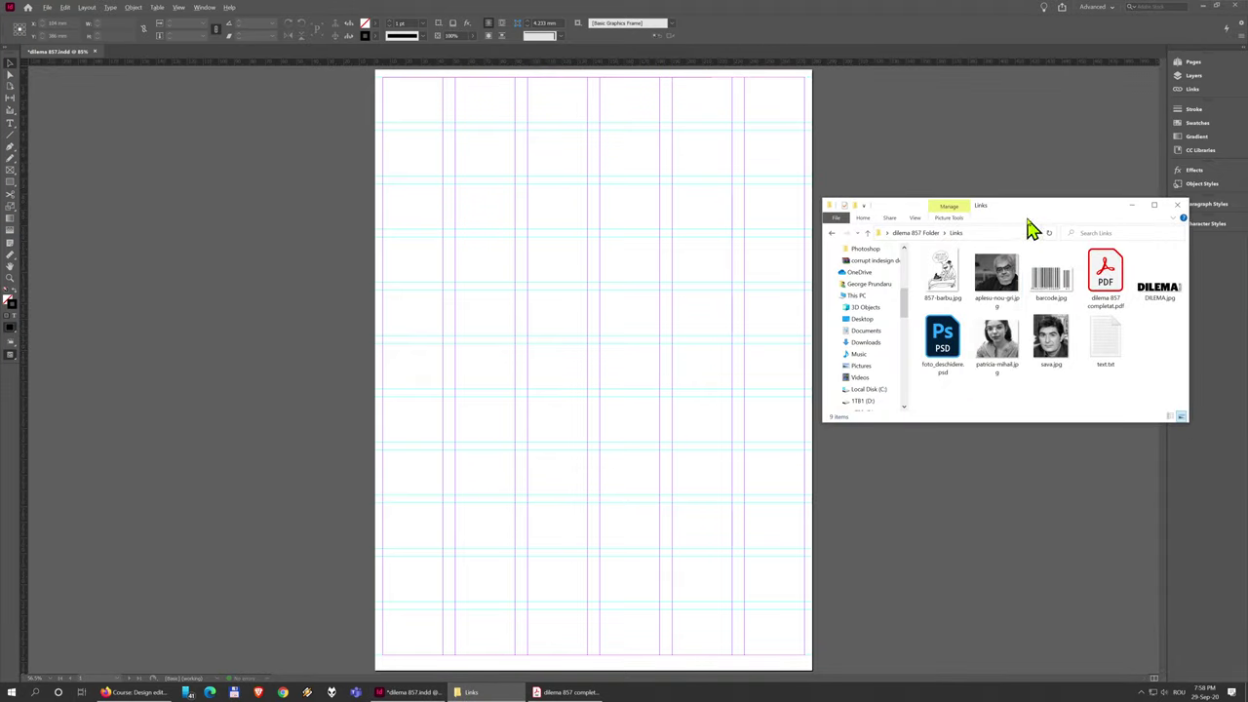
mouse_move(1030, 214)
left_mouse_down()
mouse_move(718, 154)
mouse_move(1062, 201)
mouse_move(1042, 203)
left_mouse_up()
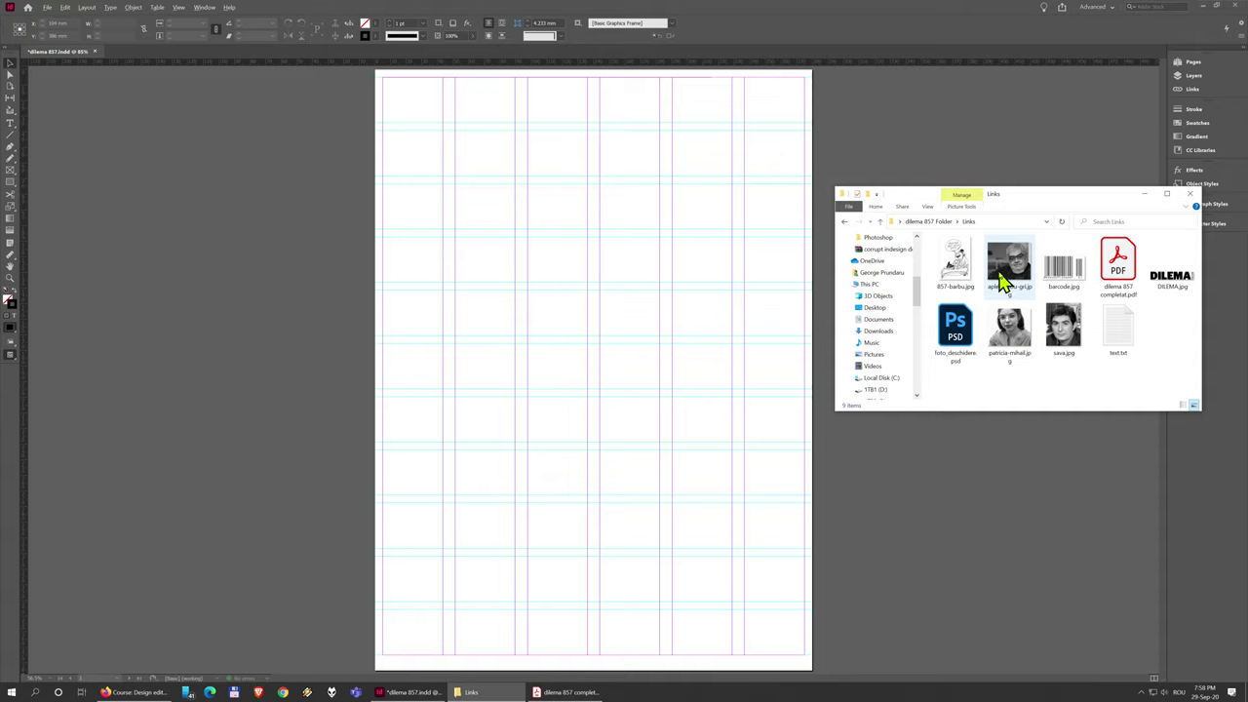
left_click(1019, 283)
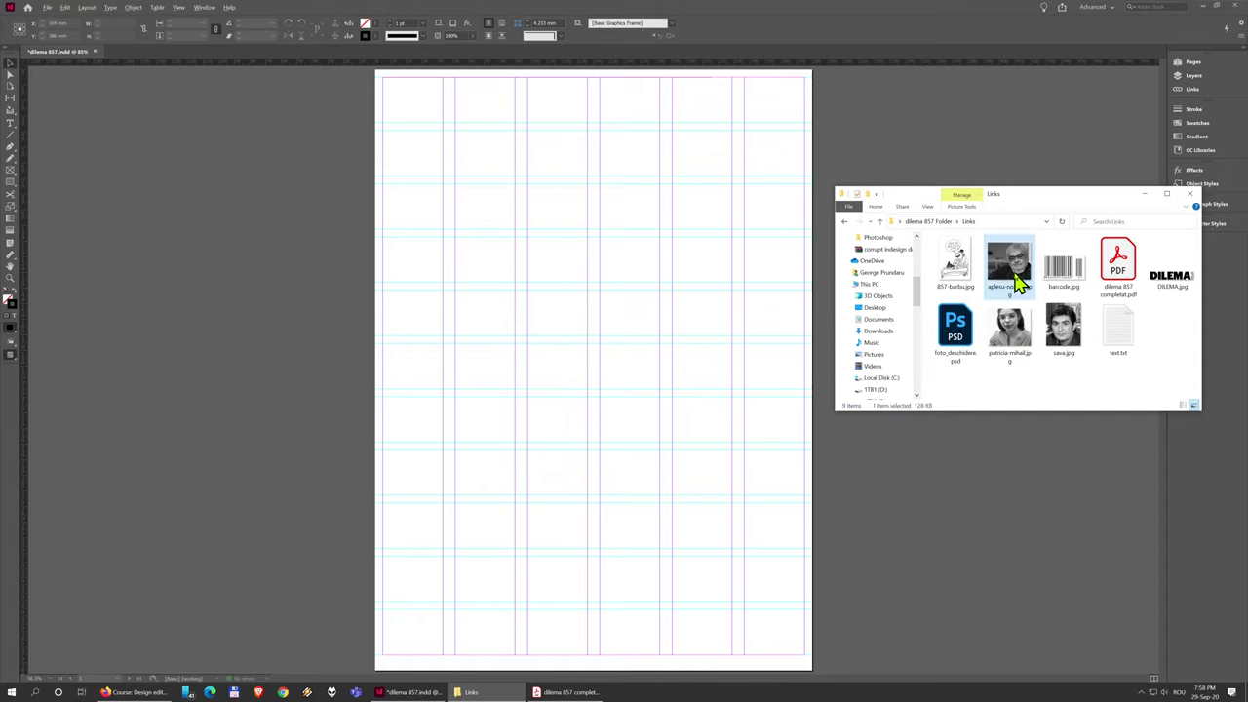
left_click_drag(1019, 282, 481, 250)
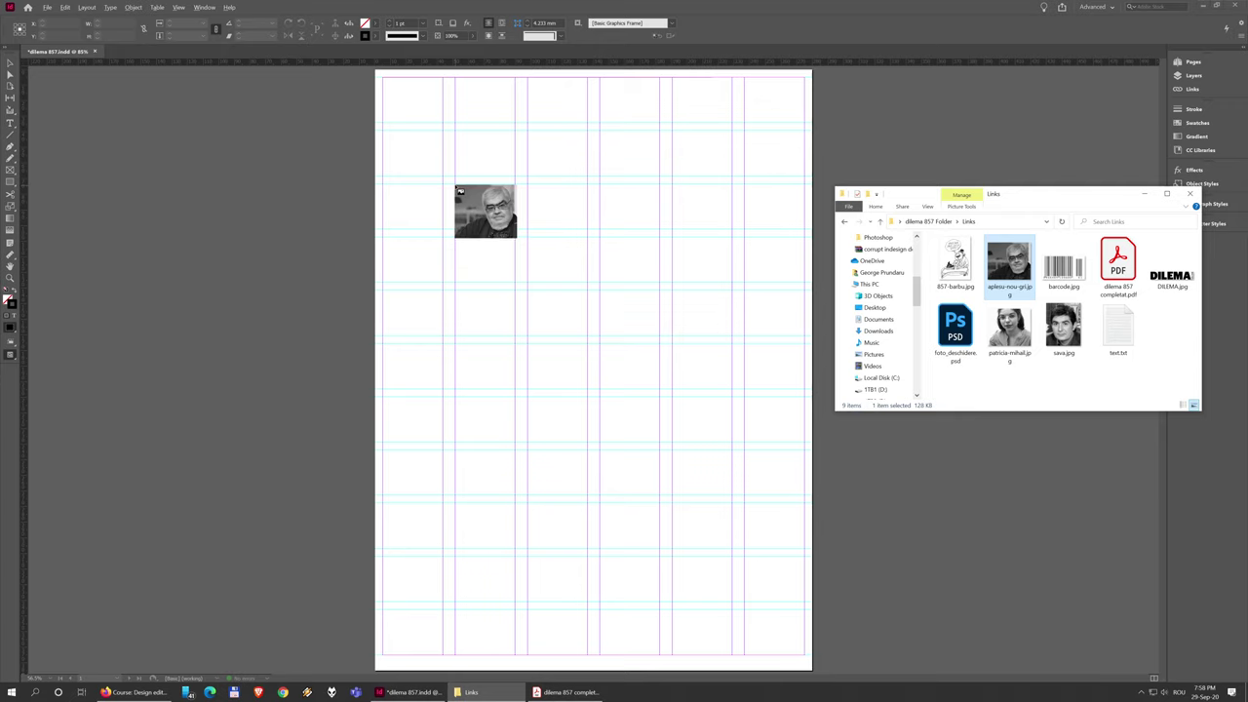
left_click_drag(456, 185, 694, 389)
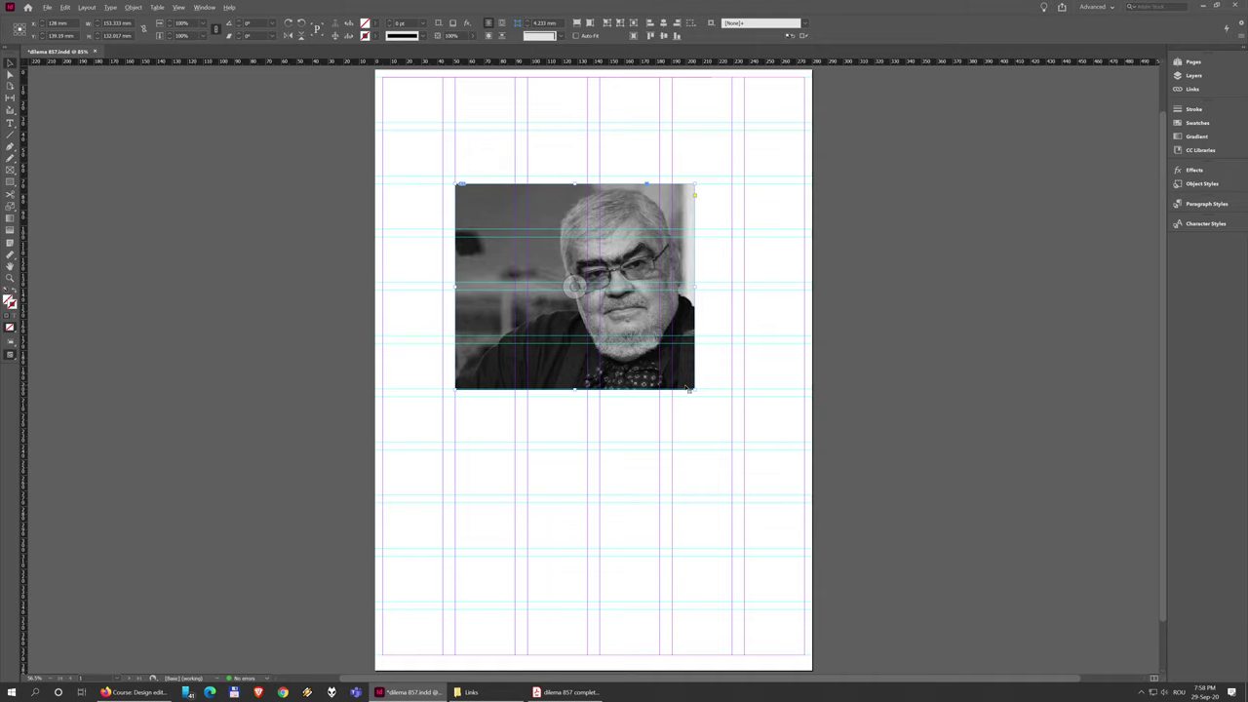
left_click_drag(538, 221, 535, 221)
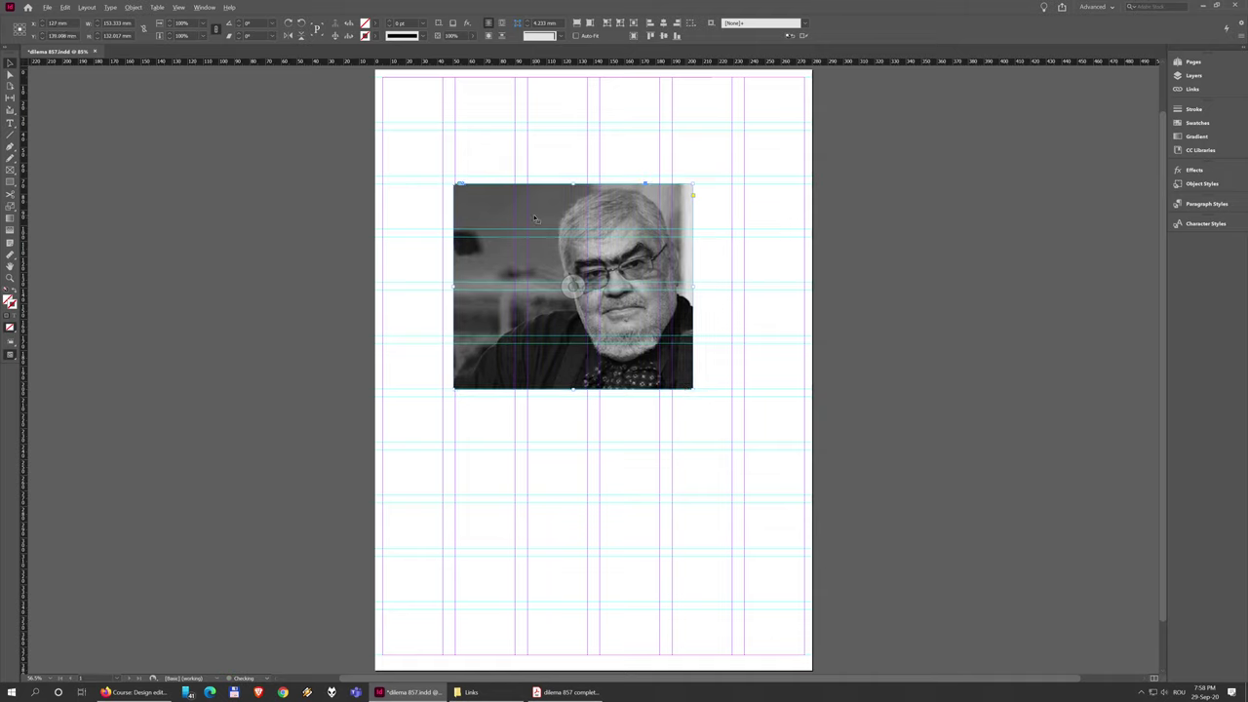
key("Delete")
- Draw an empty rectangular image frame about 130 × 97 mm across the second to fourth columns of the upper page
left_click(11, 158)
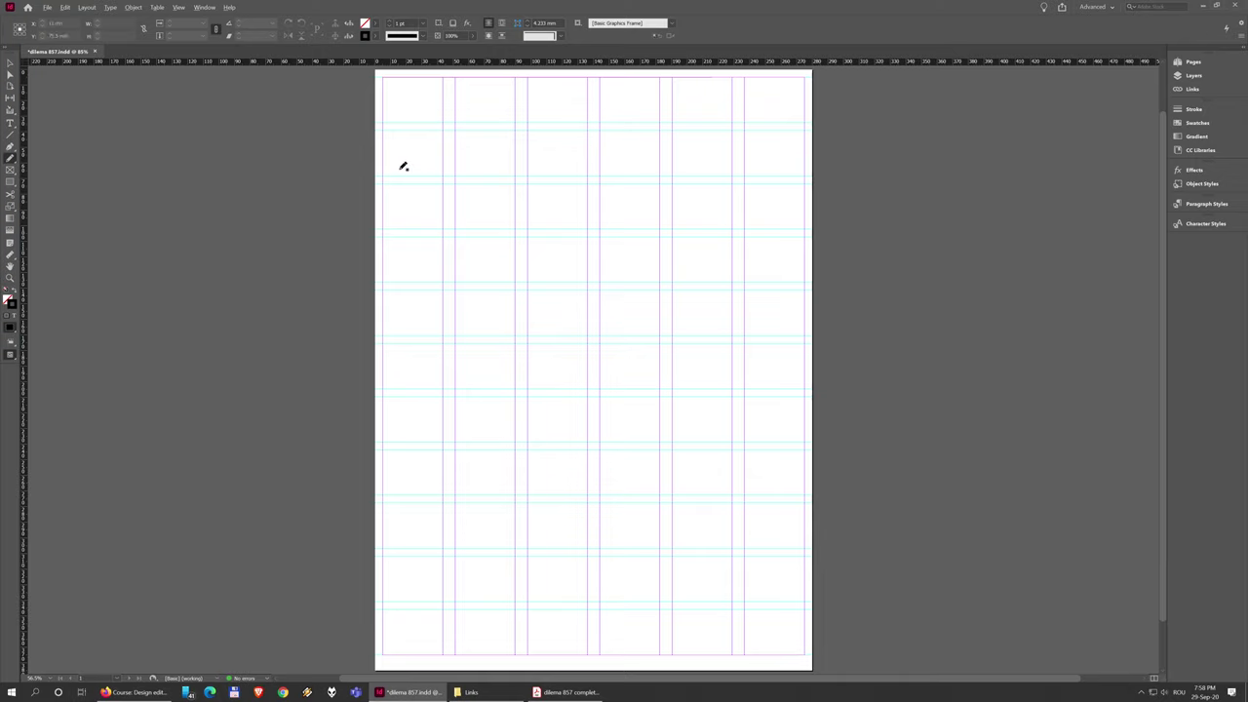
left_click(11, 169)
left_click_drag(453, 185, 659, 337)
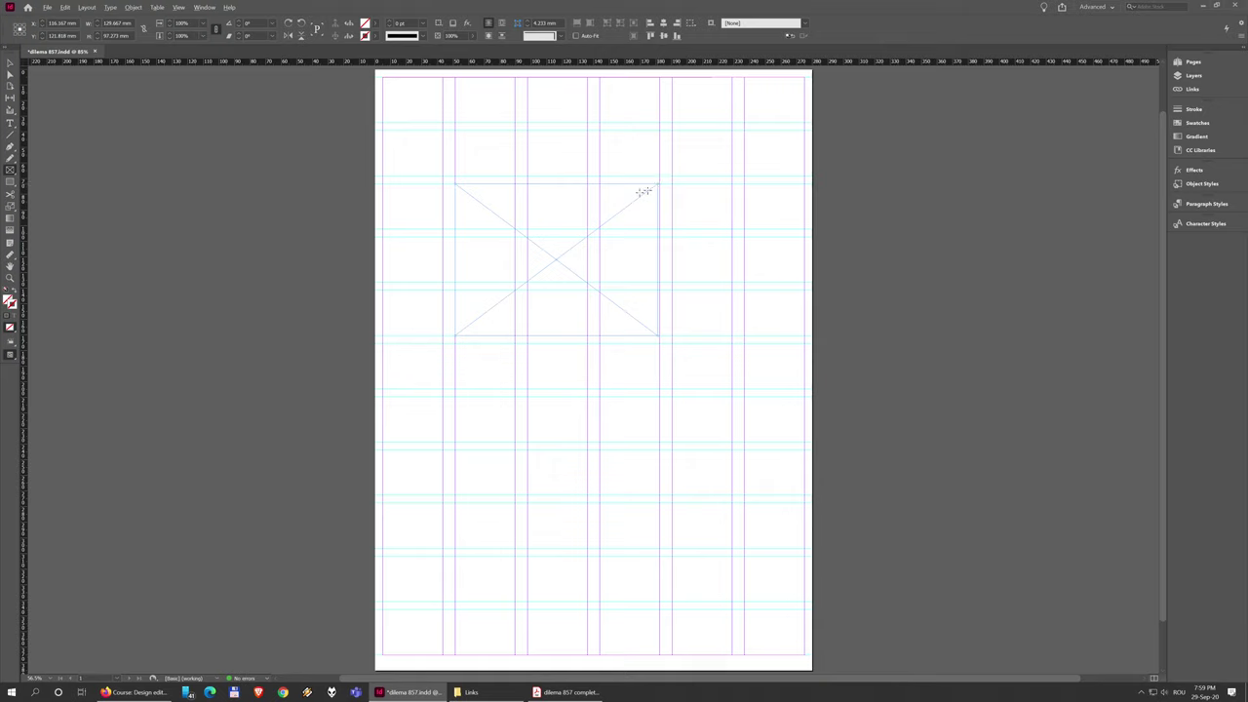
left_click(9, 62)
- Fill the empty image frame with aplesu-nou-gri.jpg from the Links folder window, and deselect the frame
left_click(508, 696)
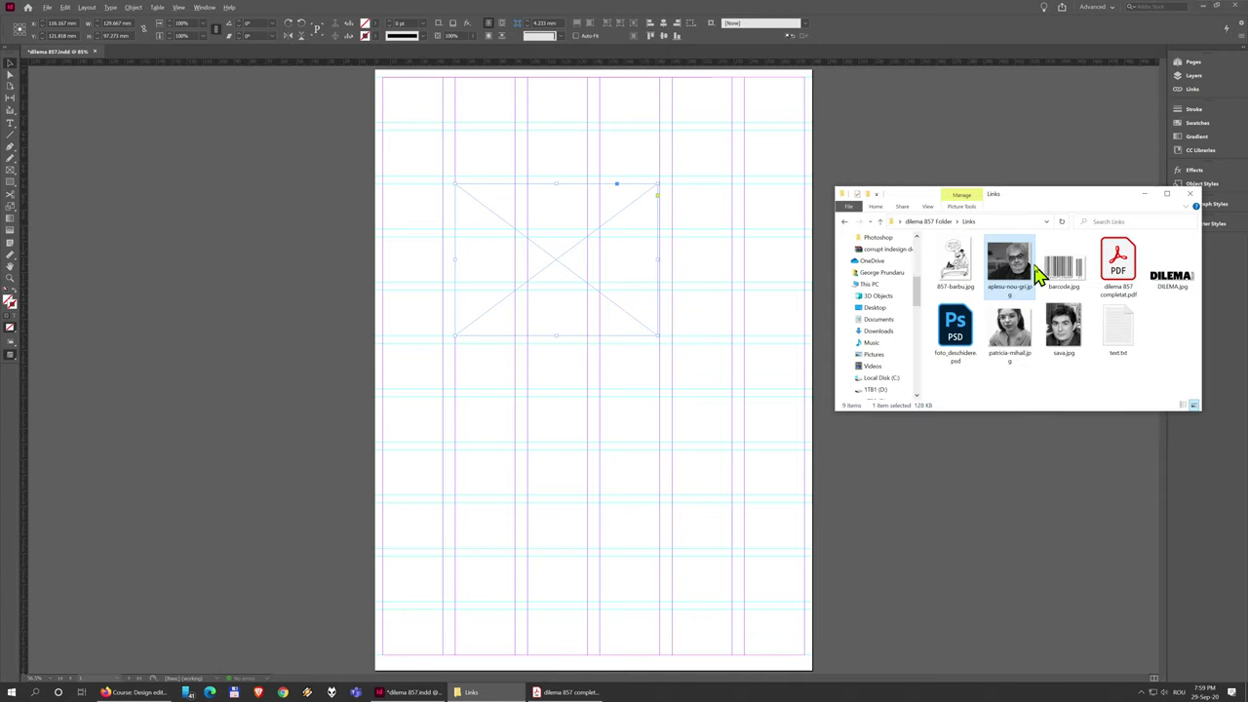
left_click(1026, 269)
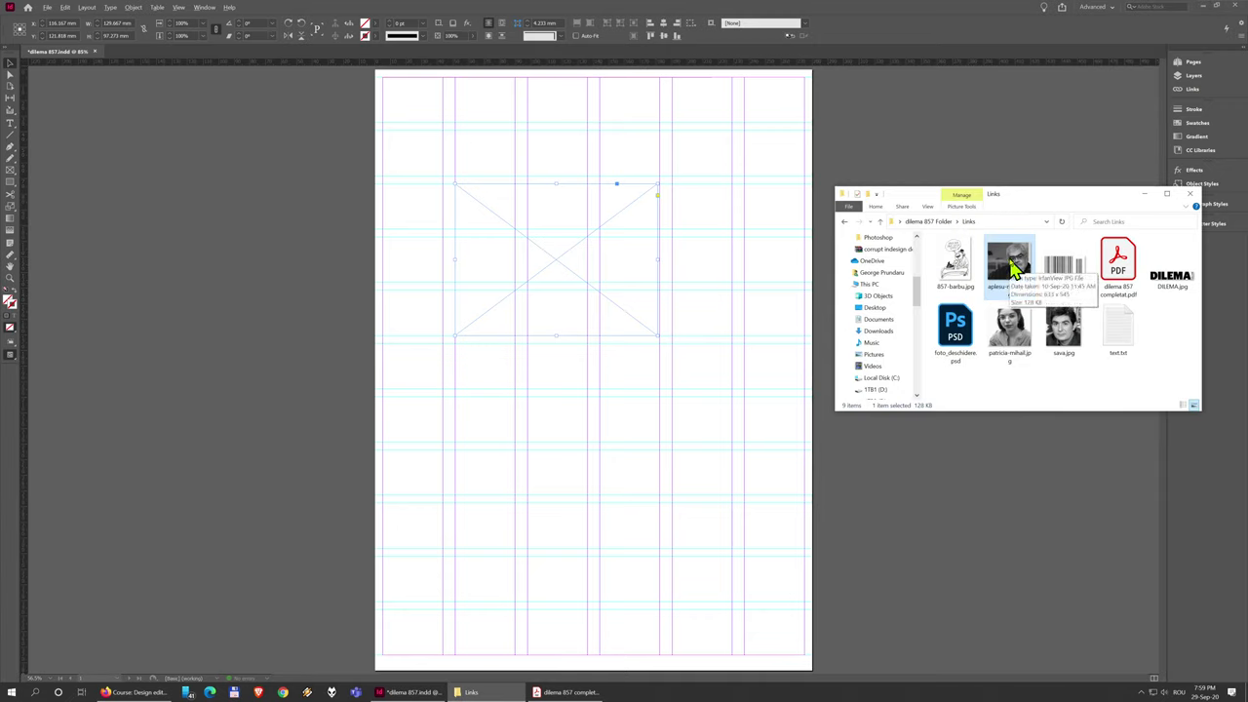
left_click_drag(1014, 271, 552, 253)
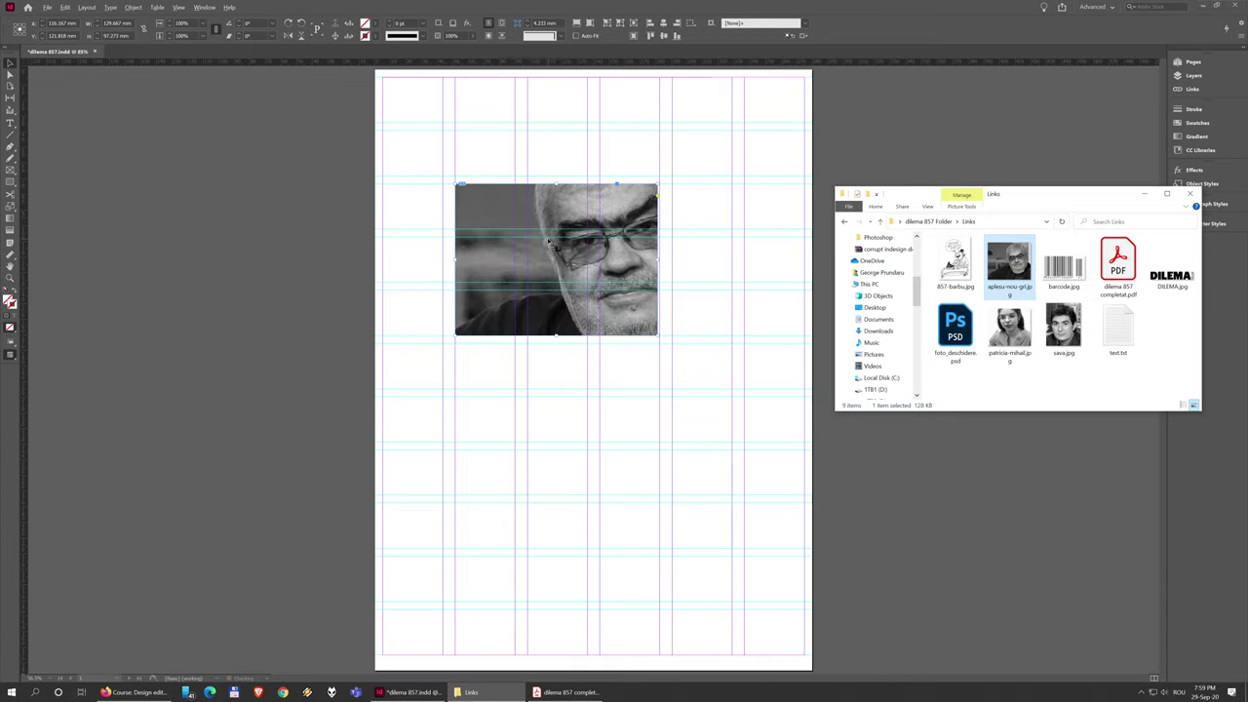
left_click(498, 148)
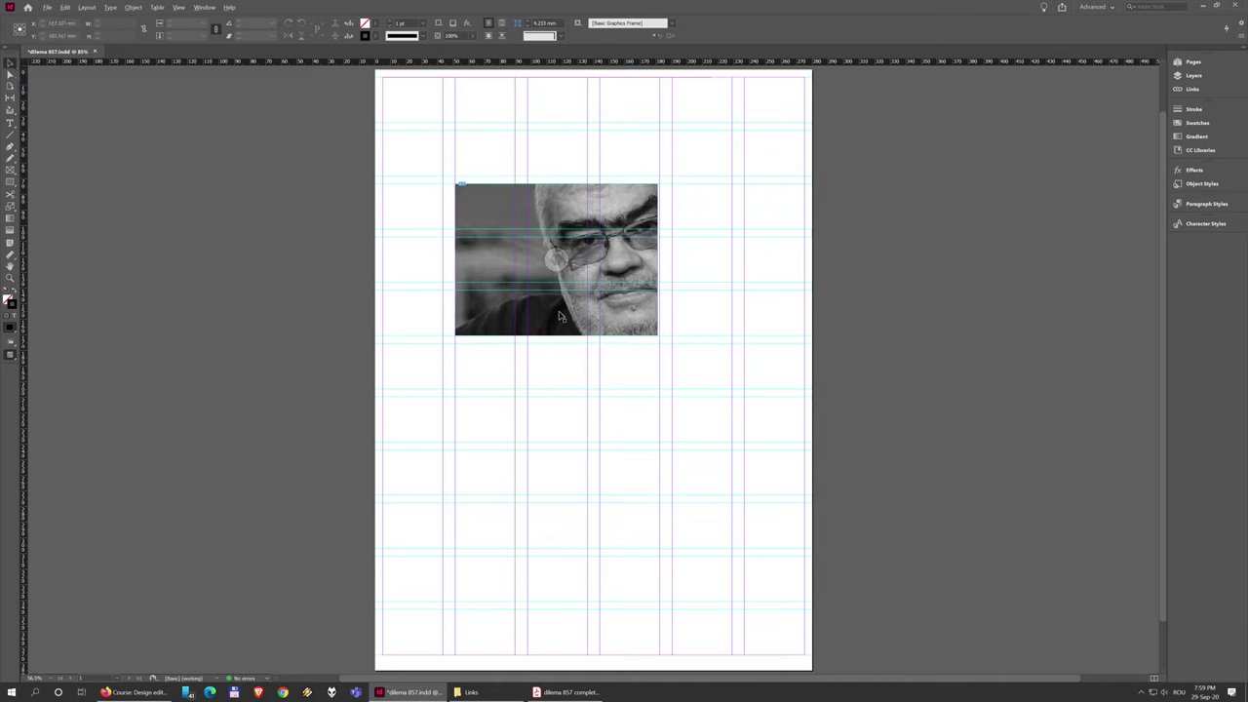
- Crop the portrait's frame to about 105 × 40 mm around the eyes and move it to the middle columns
left_click(652, 332)
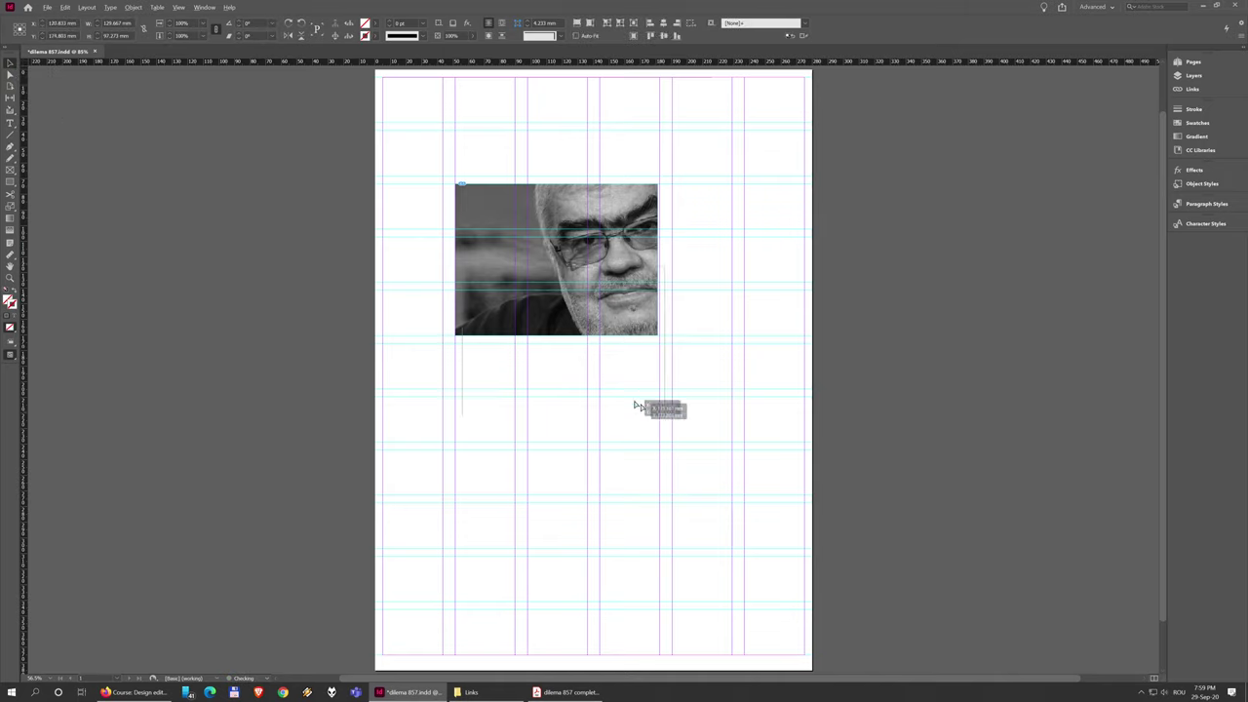
left_click_drag(594, 325, 546, 321)
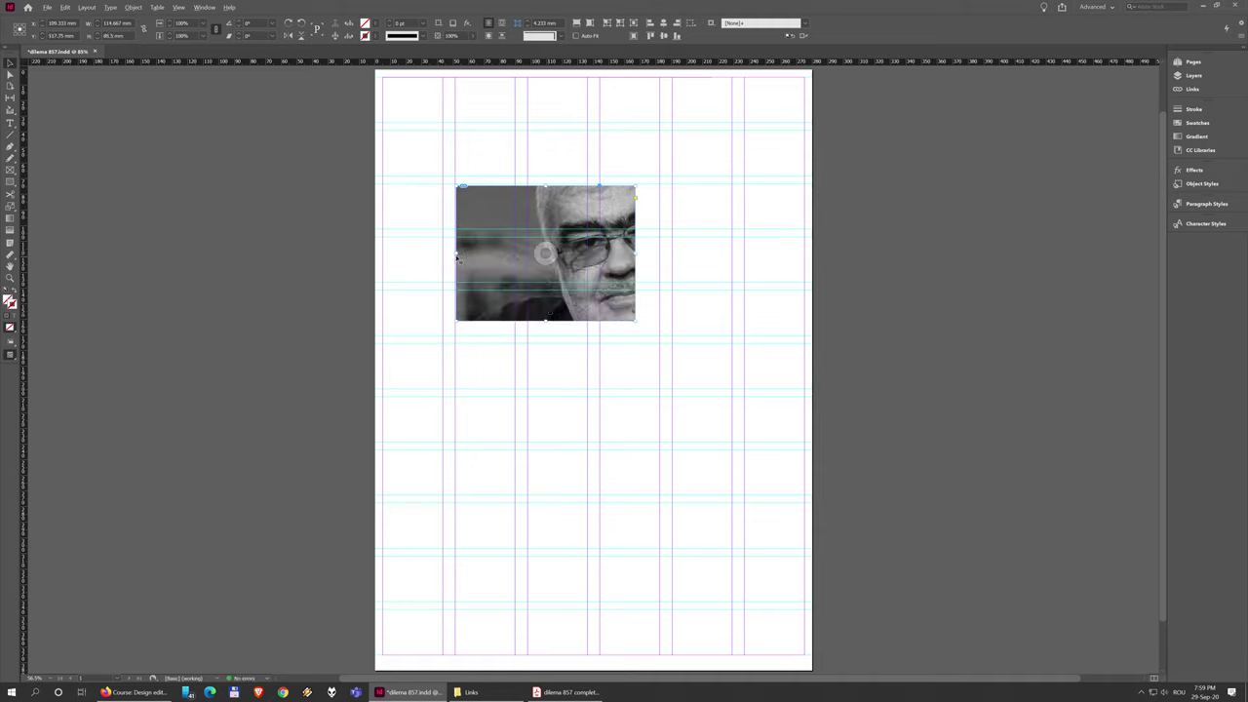
left_click_drag(456, 257, 537, 261)
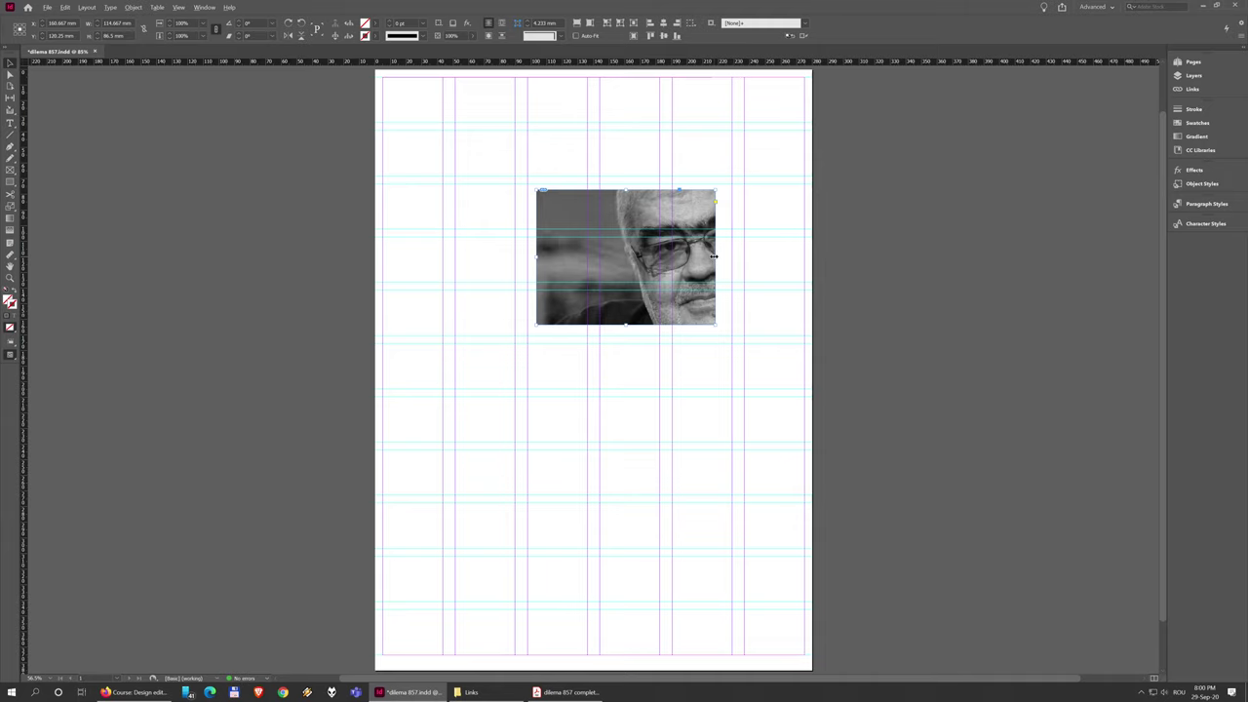
left_click_drag(721, 262, 783, 260)
left_click_drag(660, 329, 667, 282)
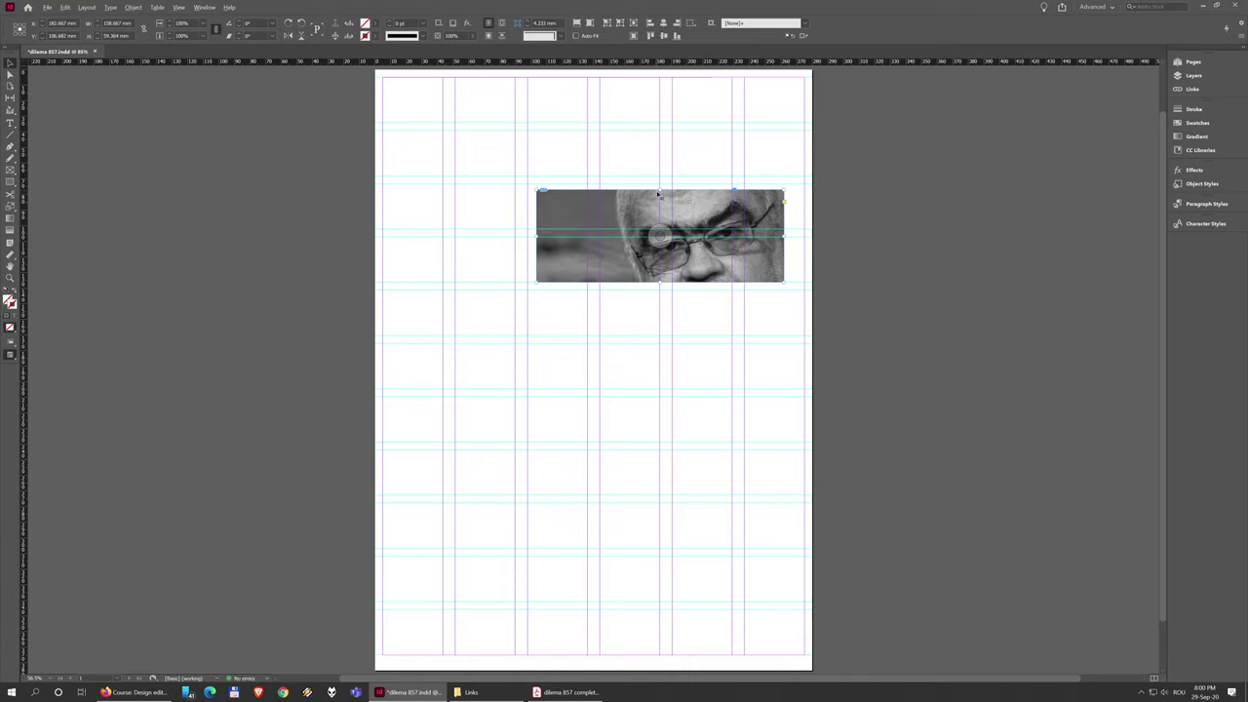
left_click_drag(658, 194, 660, 220)
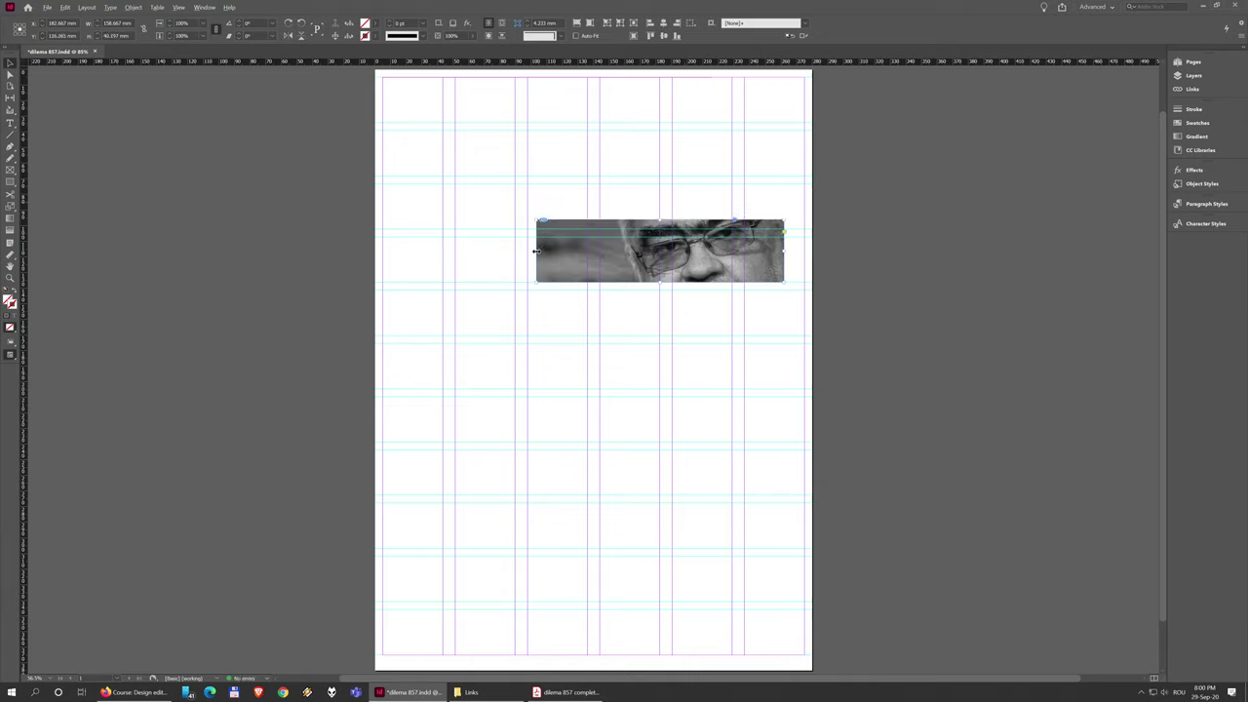
left_click_drag(535, 250, 621, 251)
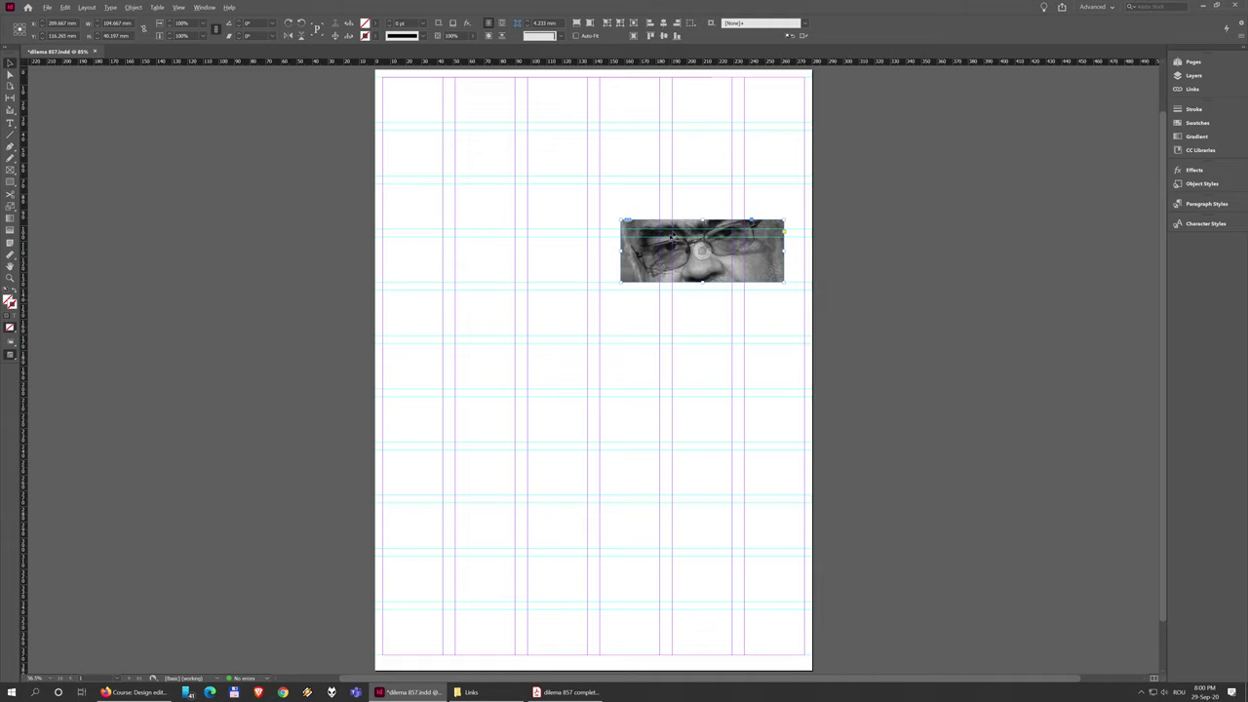
left_click_drag(662, 265, 571, 282)
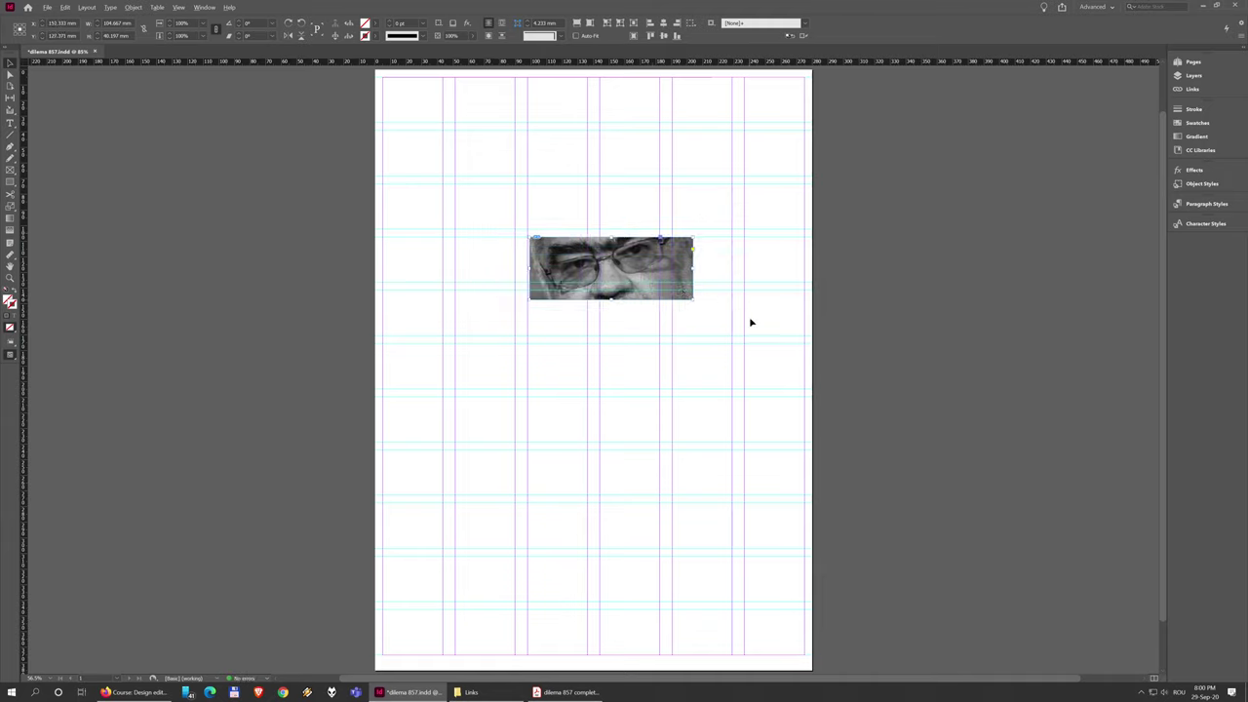
- Shift the portrait sideways inside its stationary frame, and bring the eyes back to the middle of the crop
left_click(9, 63)
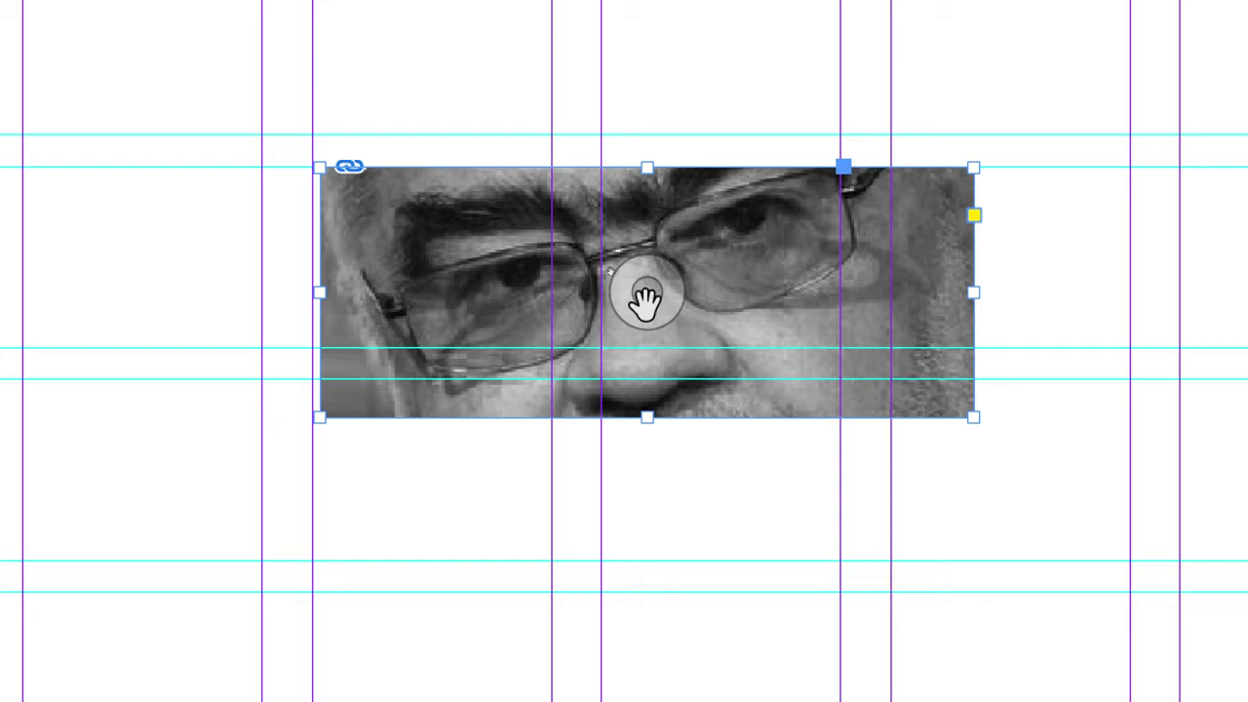
key("ctrl+shift+a")
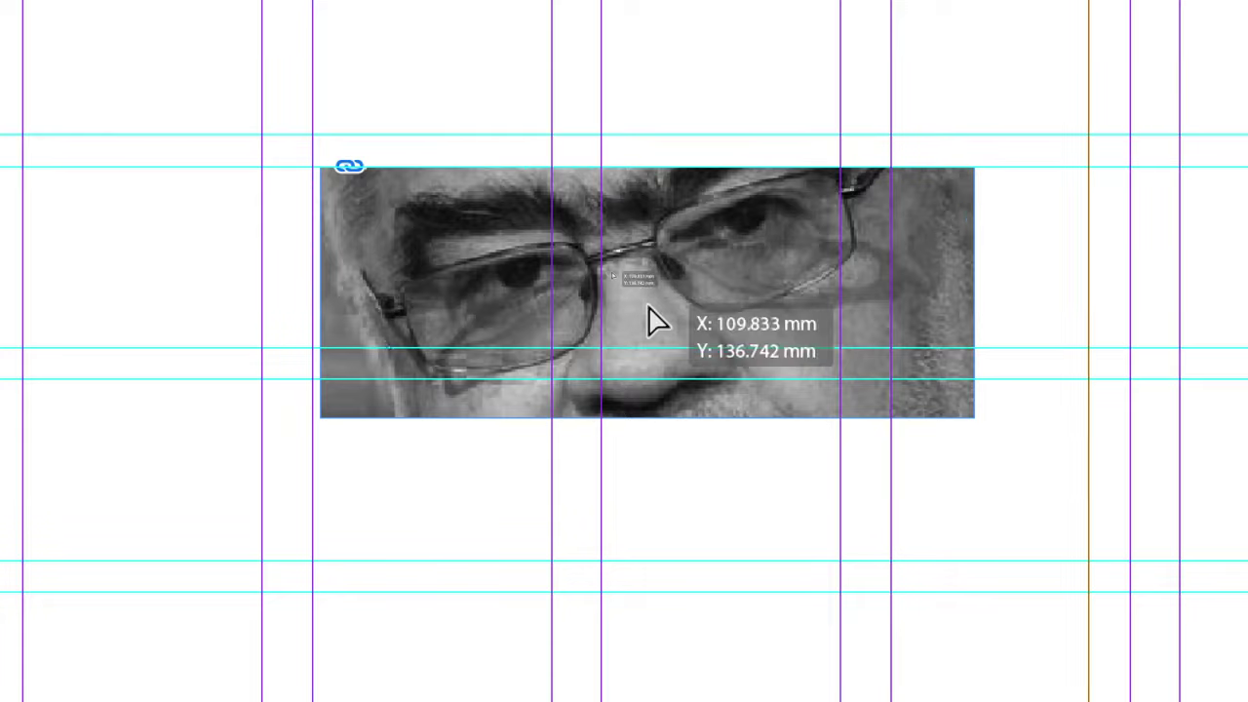
left_click_drag(739, 305, 519, 293)
left_click_drag(660, 296, 491, 318)
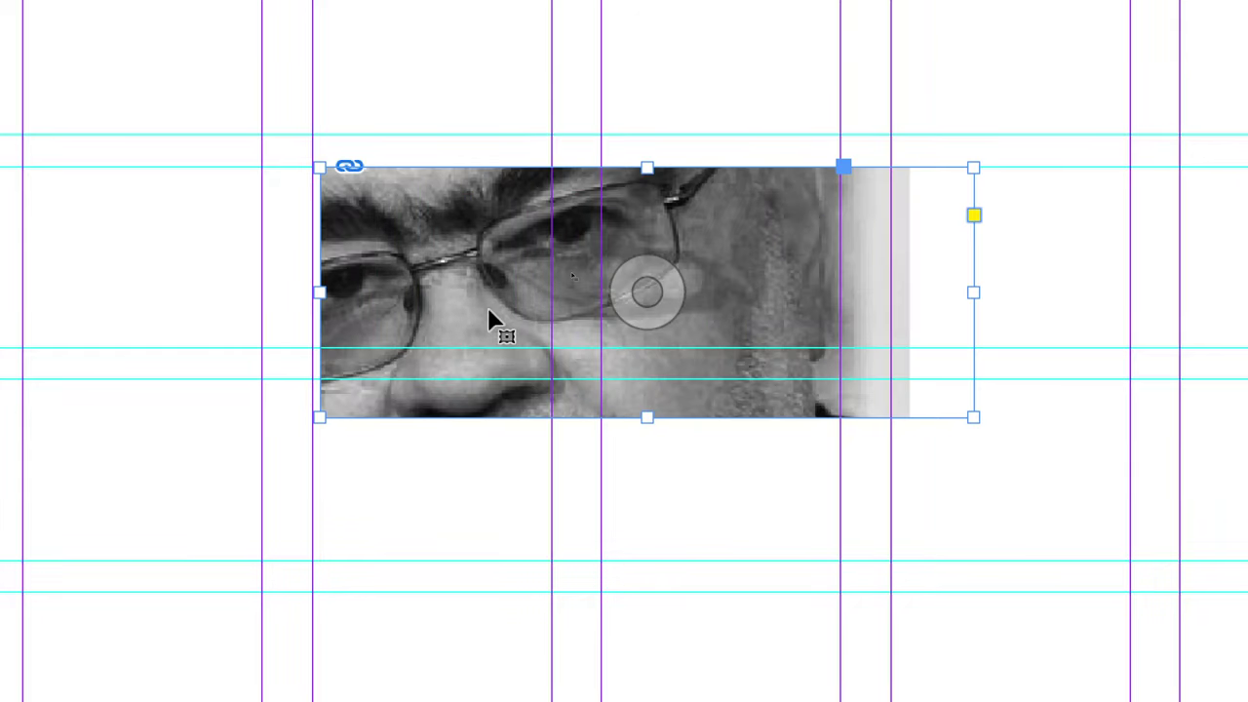
left_click_drag(640, 285, 805, 310)
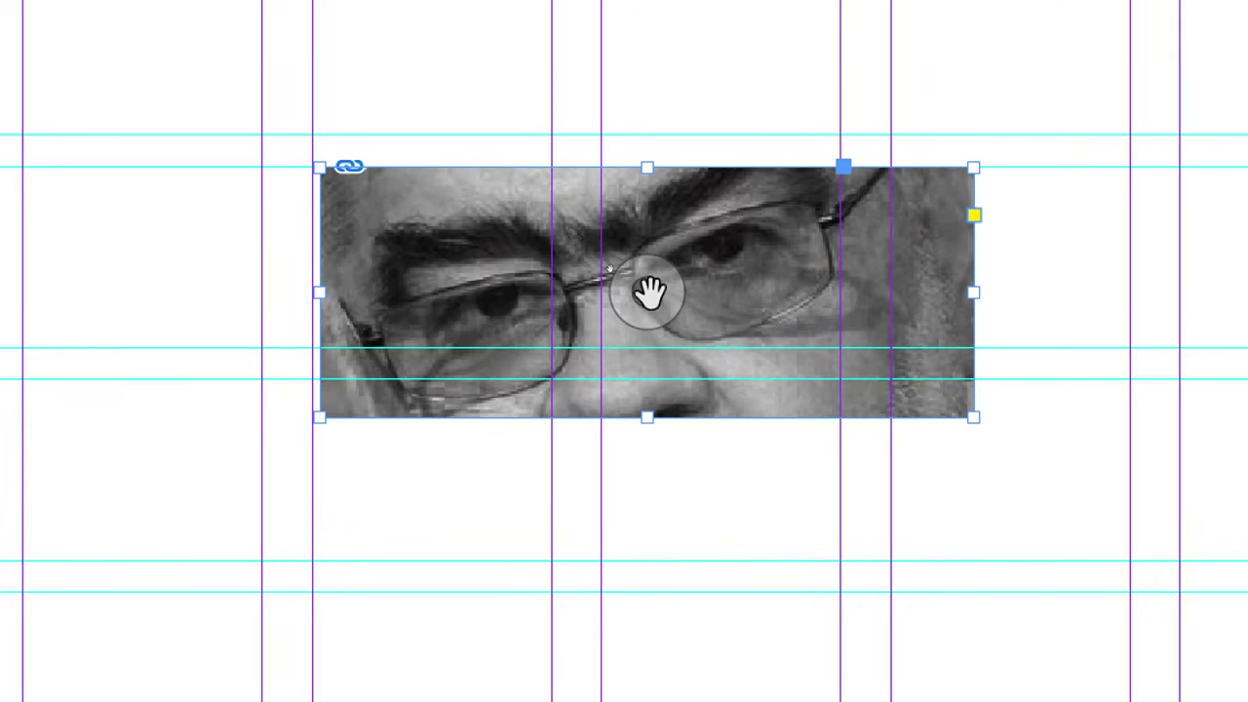
- Scale the image inside the frame proportionally to about 47% and move it over the frame so the face shows
left_click(646, 298)
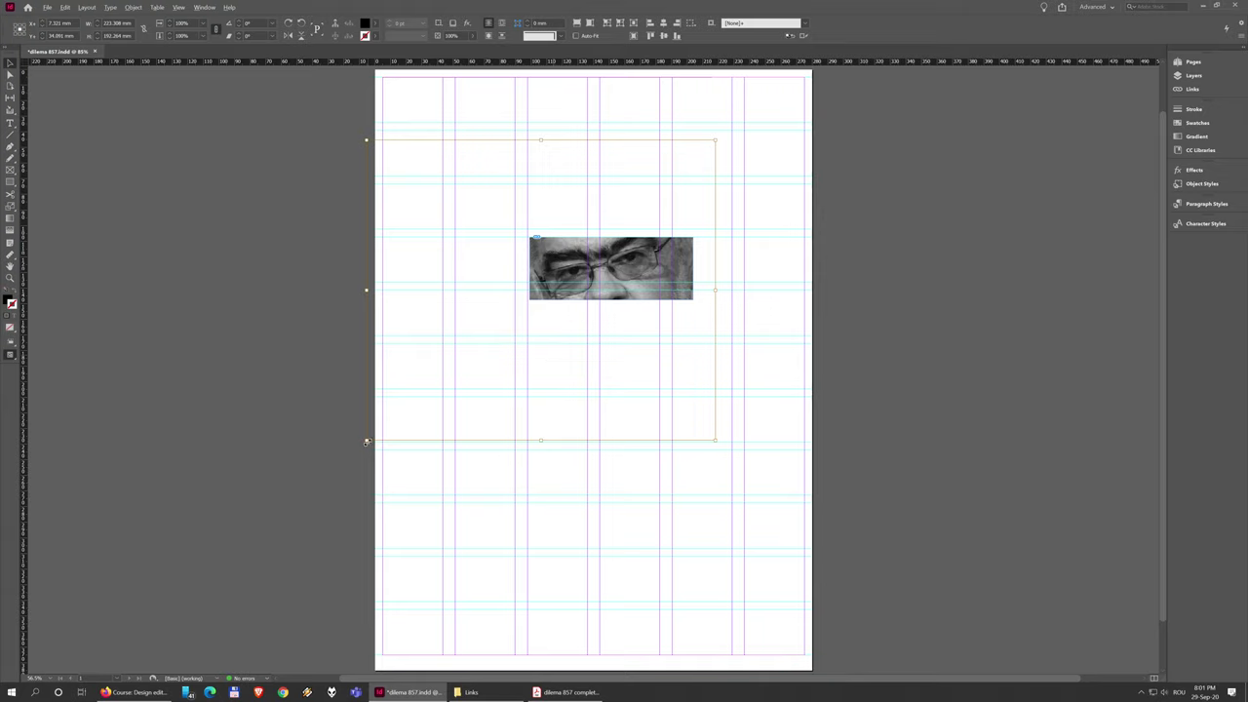
left_click_drag(367, 440, 475, 346)
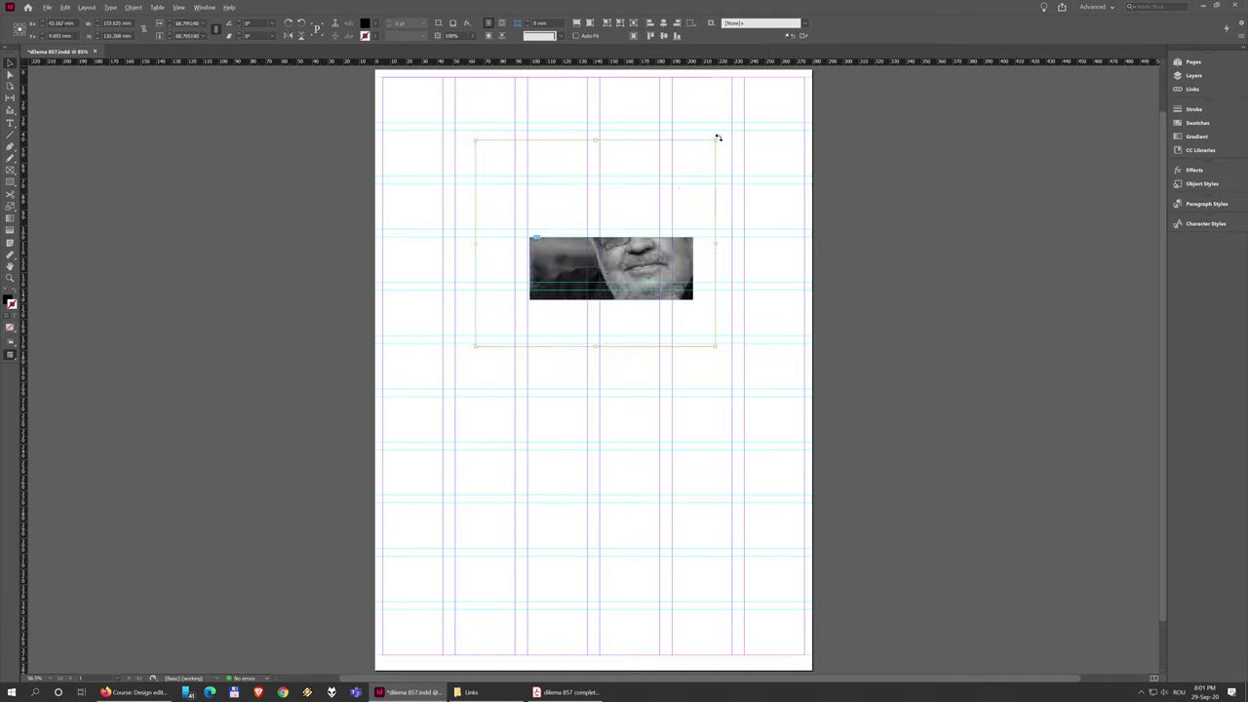
left_click_drag(714, 141, 639, 207)
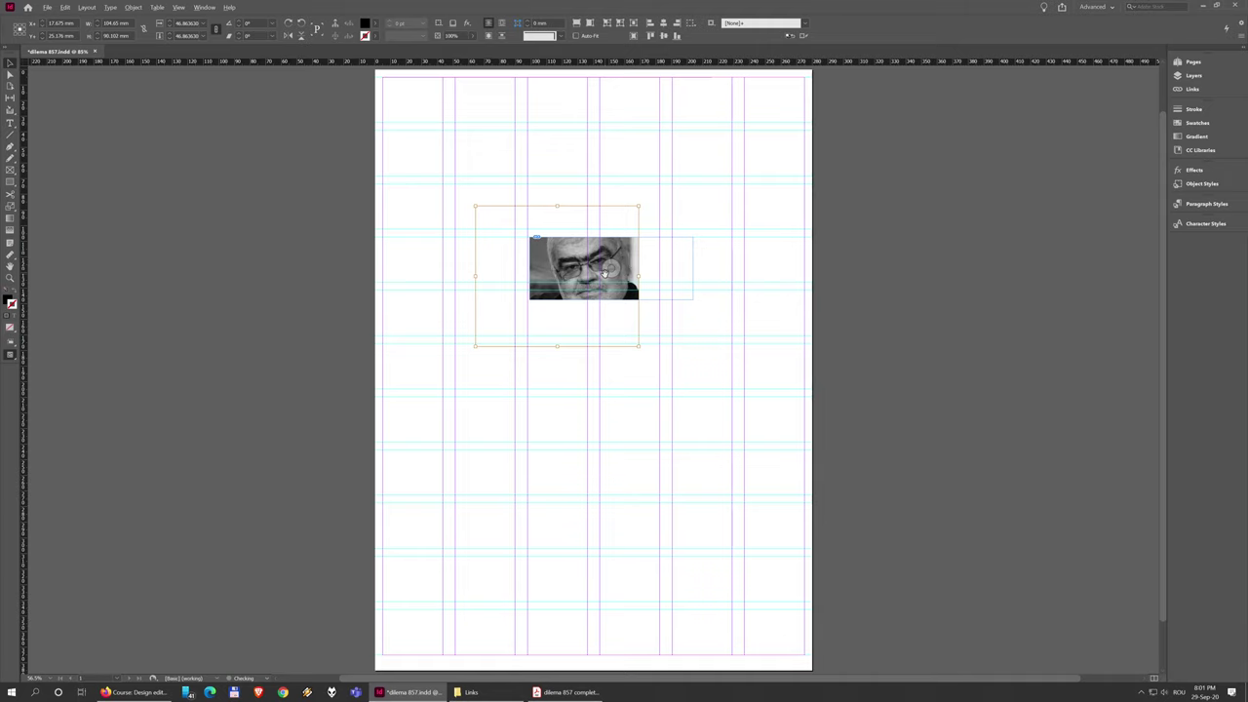
left_click_drag(610, 272, 664, 276)
- Nudge the image content within its frame until it fills the frame's full width, and check the content's bounds
scroll(603, 255, "up", 5)
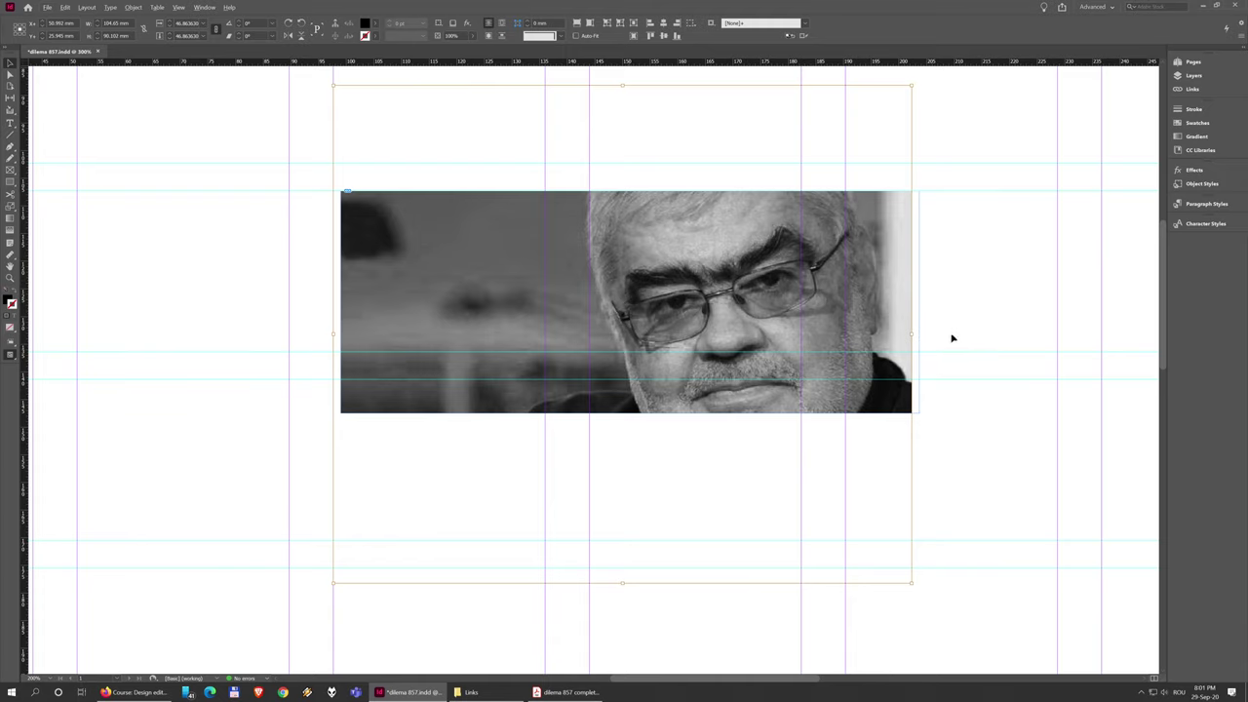
key("Escape")
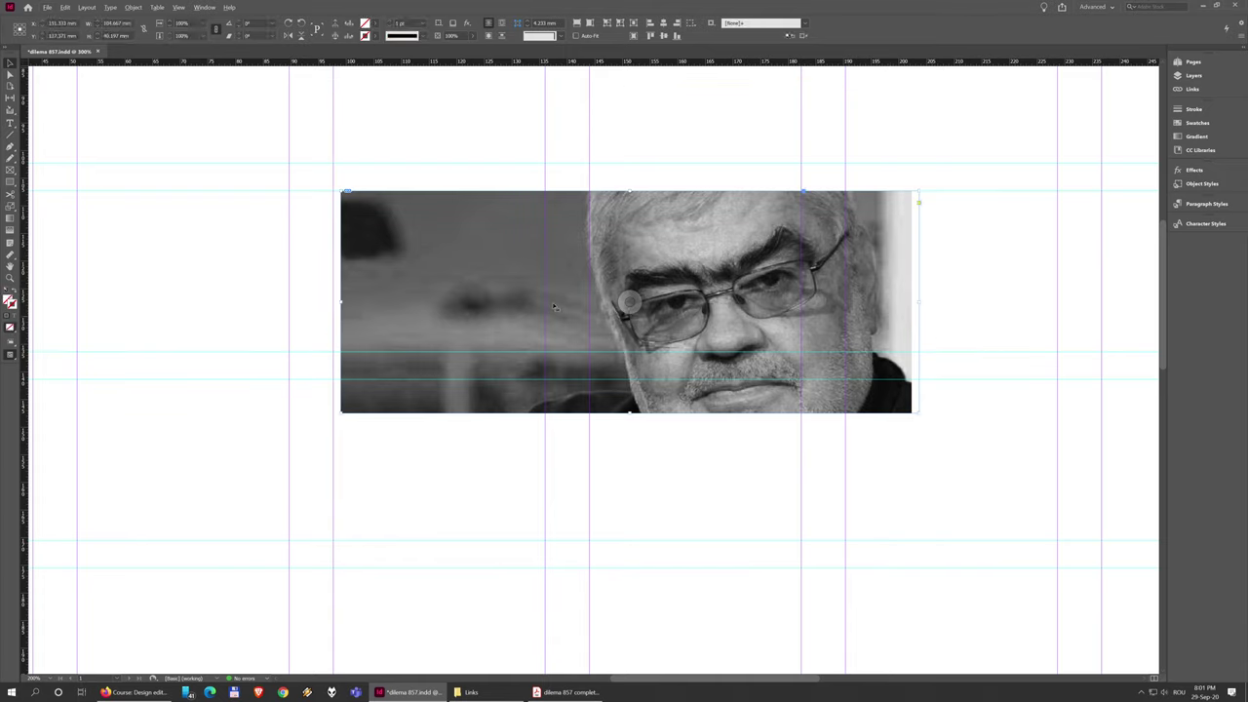
left_click(634, 302)
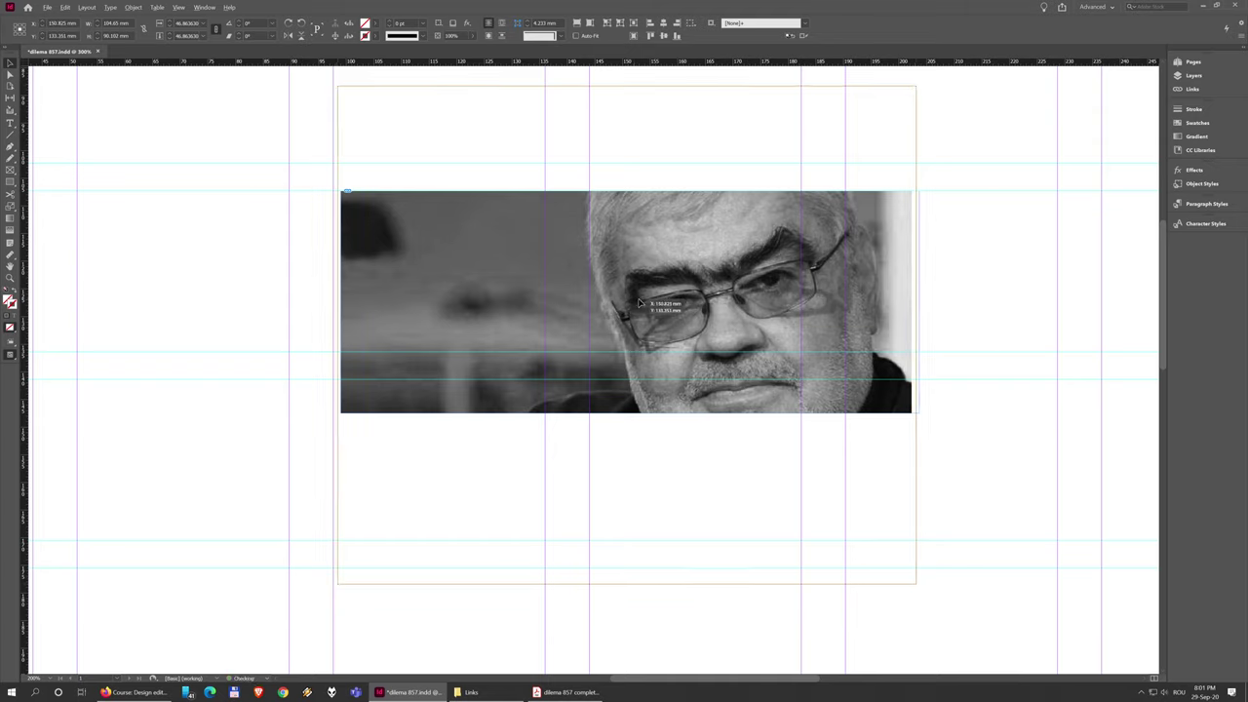
left_click_drag(640, 304, 639, 298)
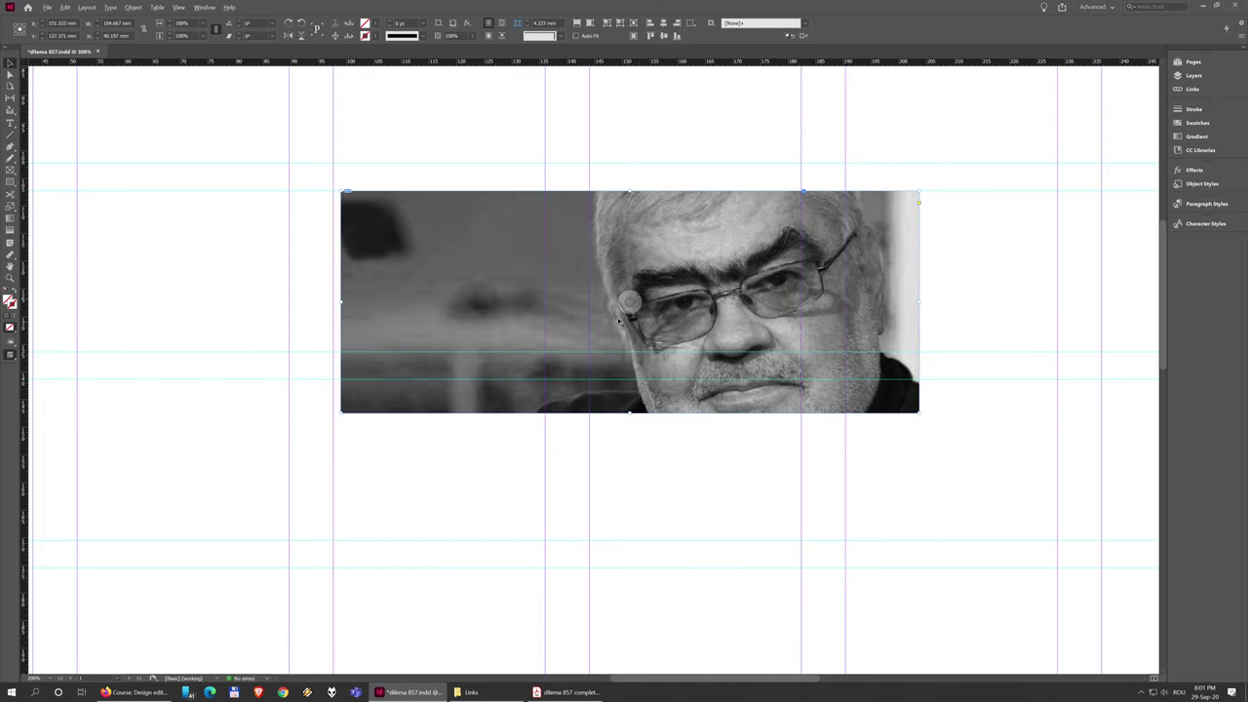
left_click(872, 446)
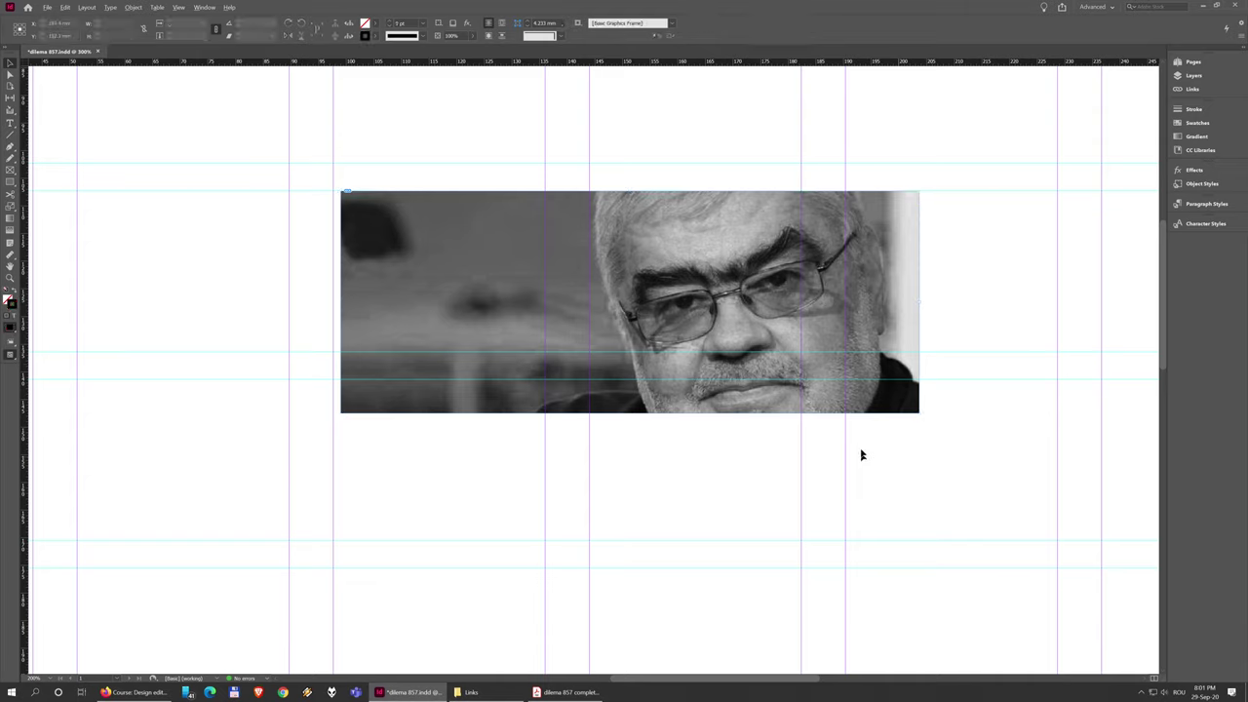
left_click(630, 300)
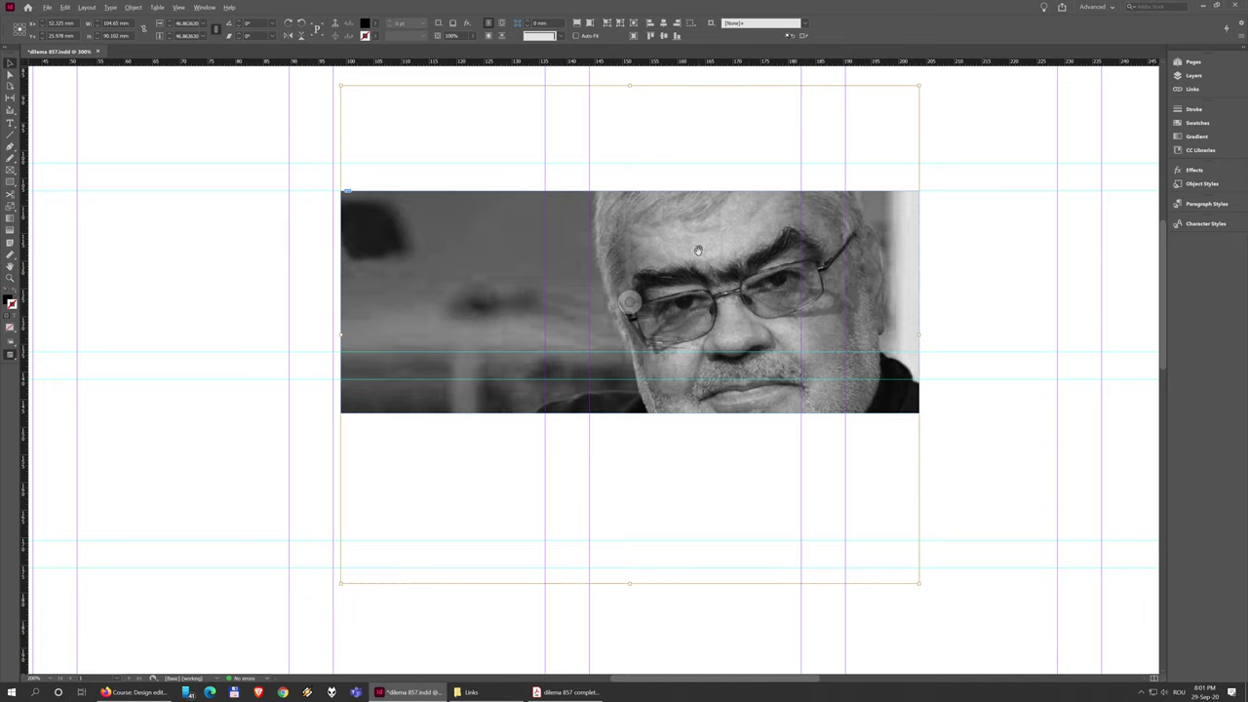
left_click(828, 334)
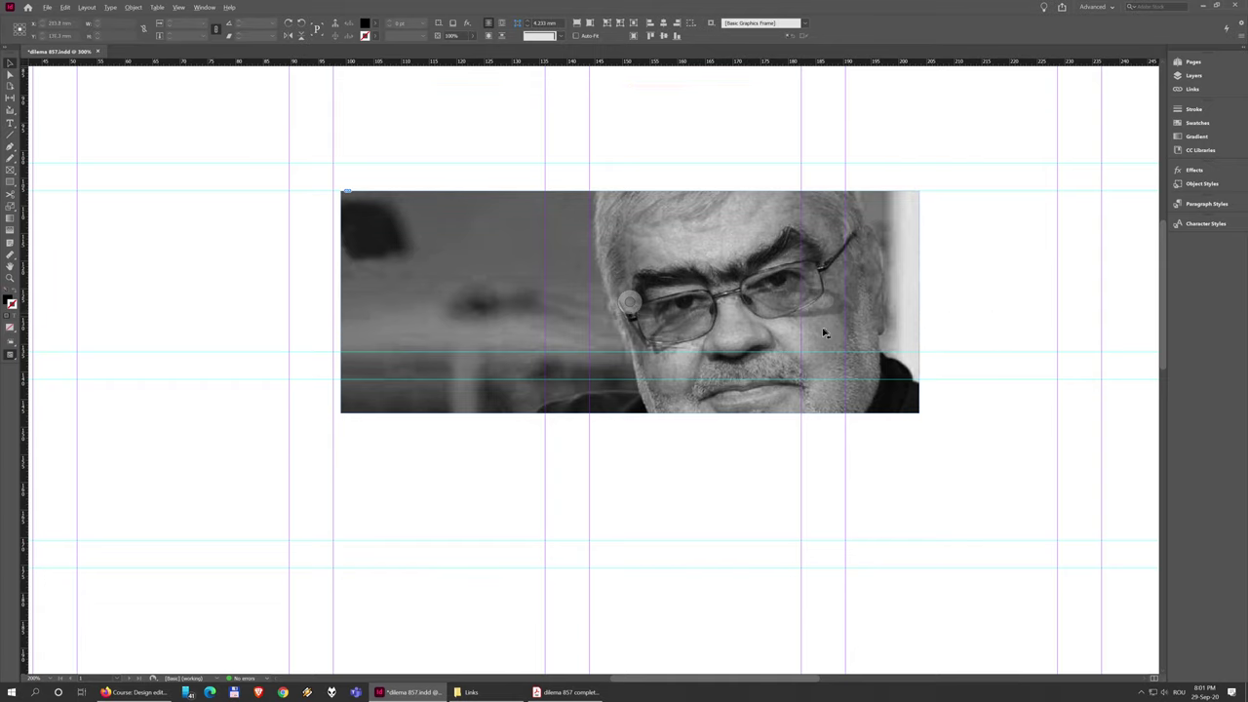
- Try moving the whole portrait frame, undo the move, and select the image content inside the frame
left_click_drag(755, 331, 739, 278)
key("ctrl+z")
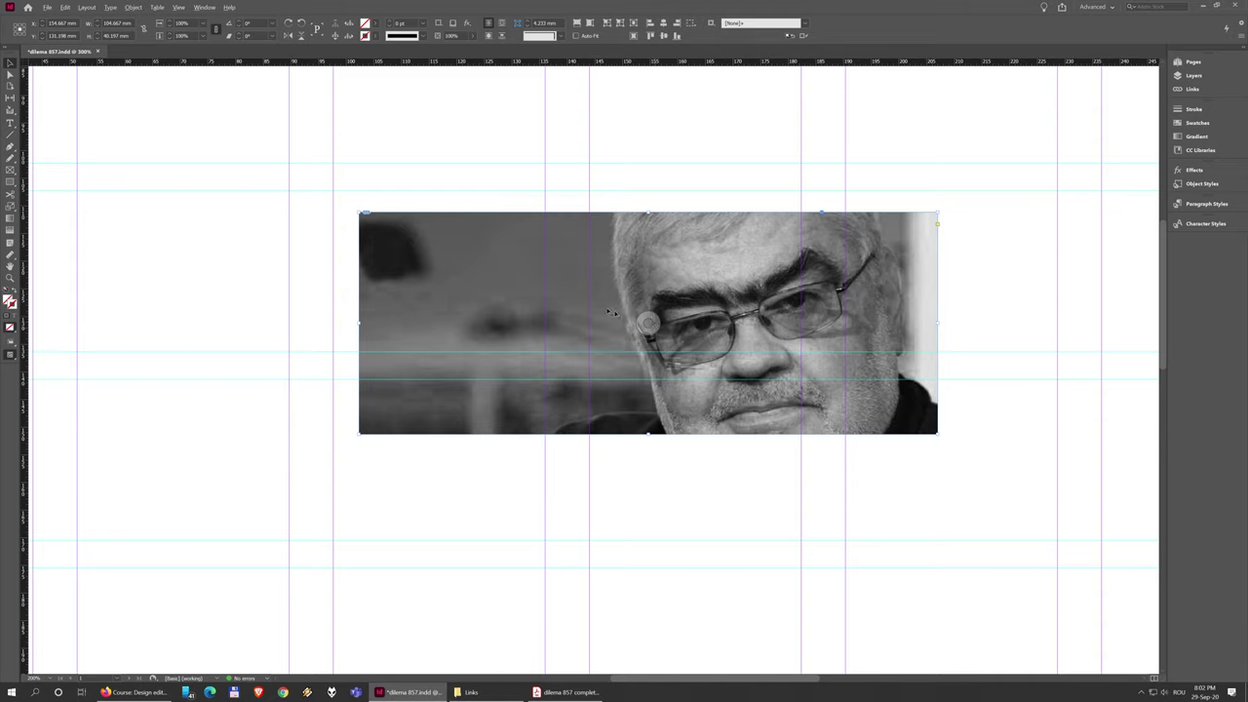
double_click(793, 329)
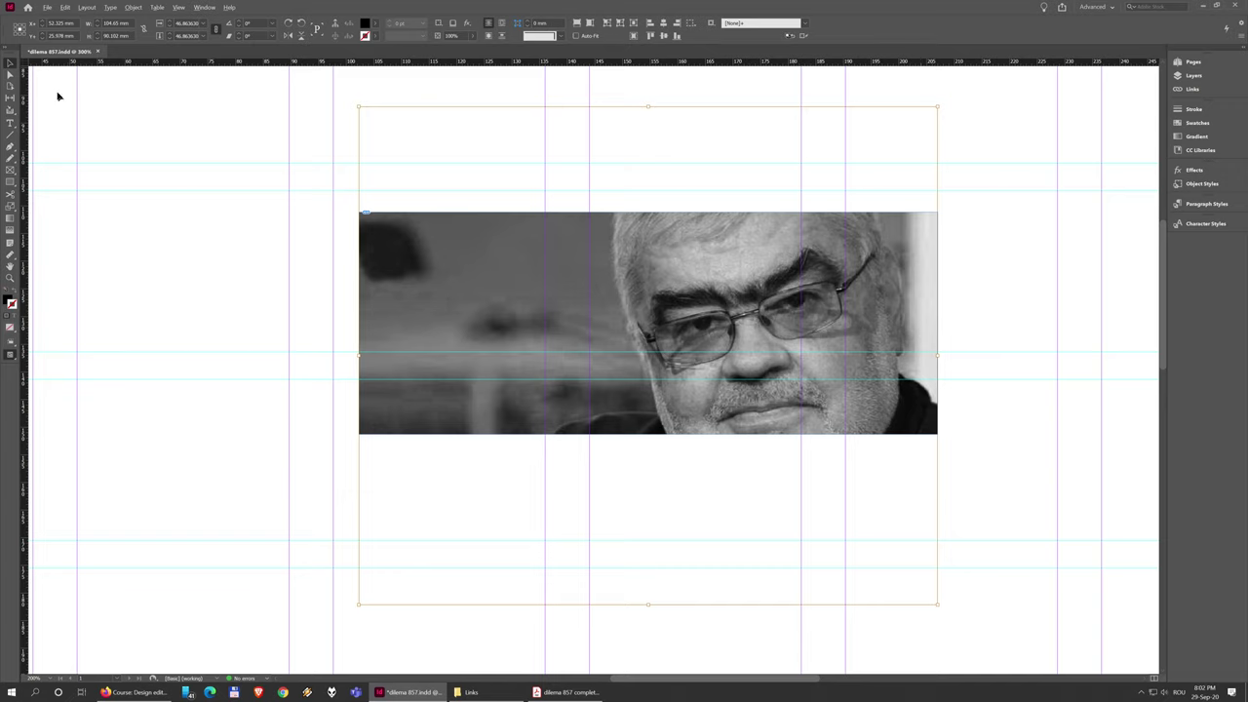
- Create a text frame of about 36 × 29 mm beside the portrait, fill it with "FHGFGDHGFDHD" and leave it deselected
left_click(11, 121)
left_click_drag(106, 168, 305, 326)
type("FHGFGDHGFDHD")
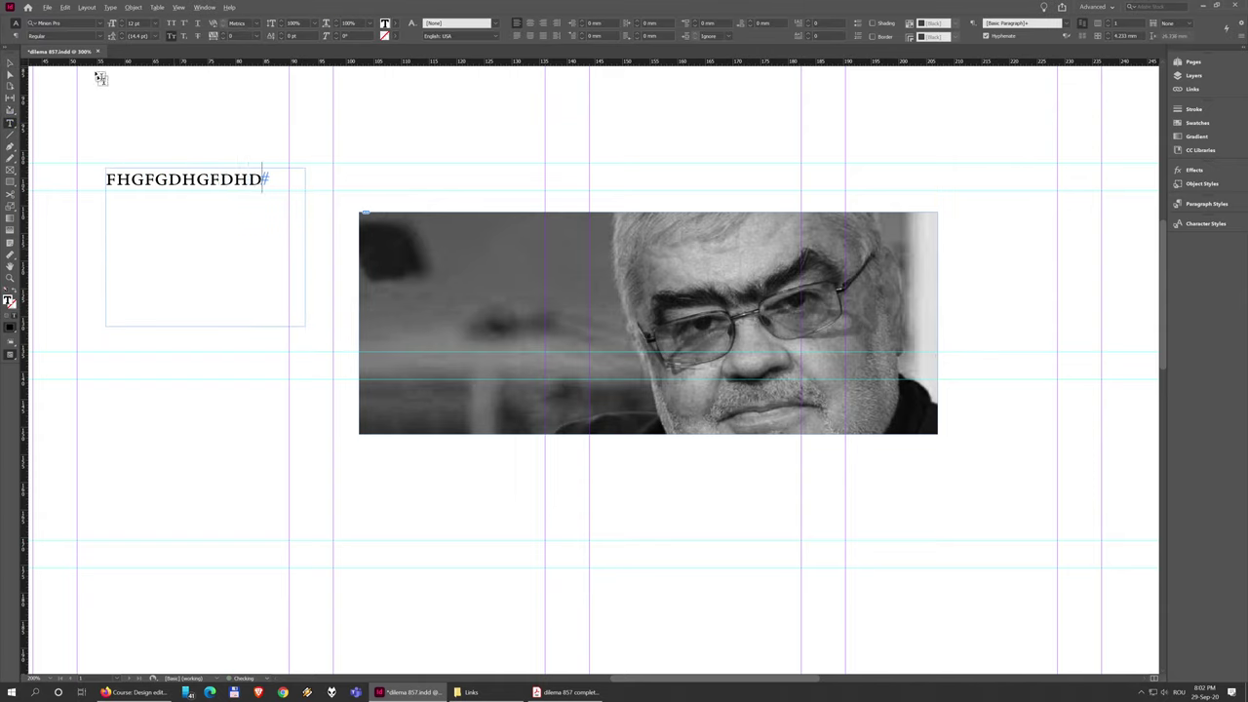
left_click(10, 63)
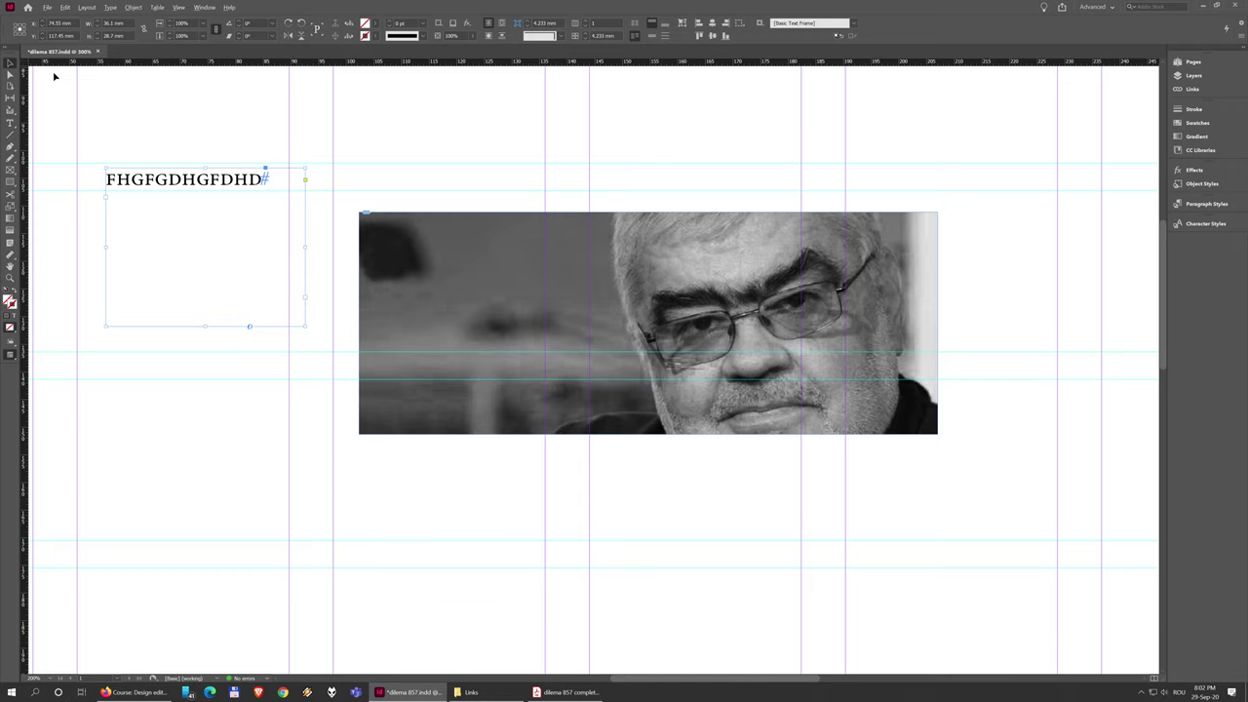
left_click(151, 130)
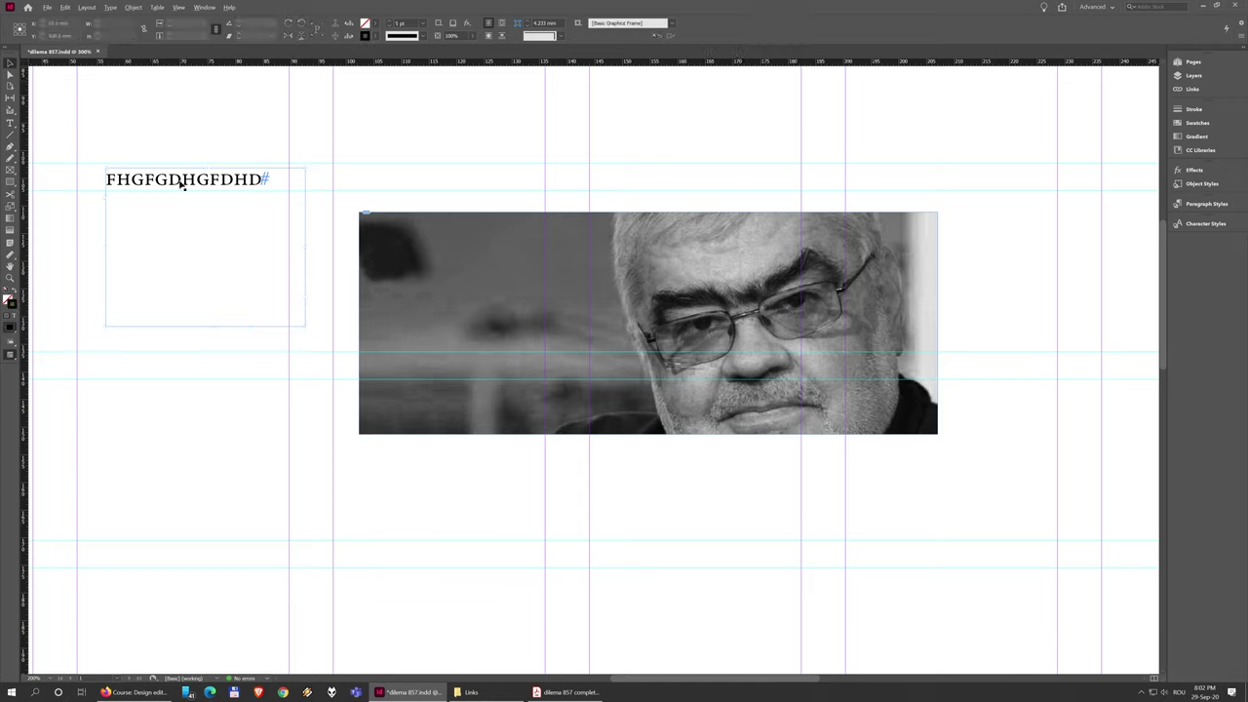
- Move the text frame down to sit level with the portrait, and select the letters "FDH" within its text
left_click(201, 180)
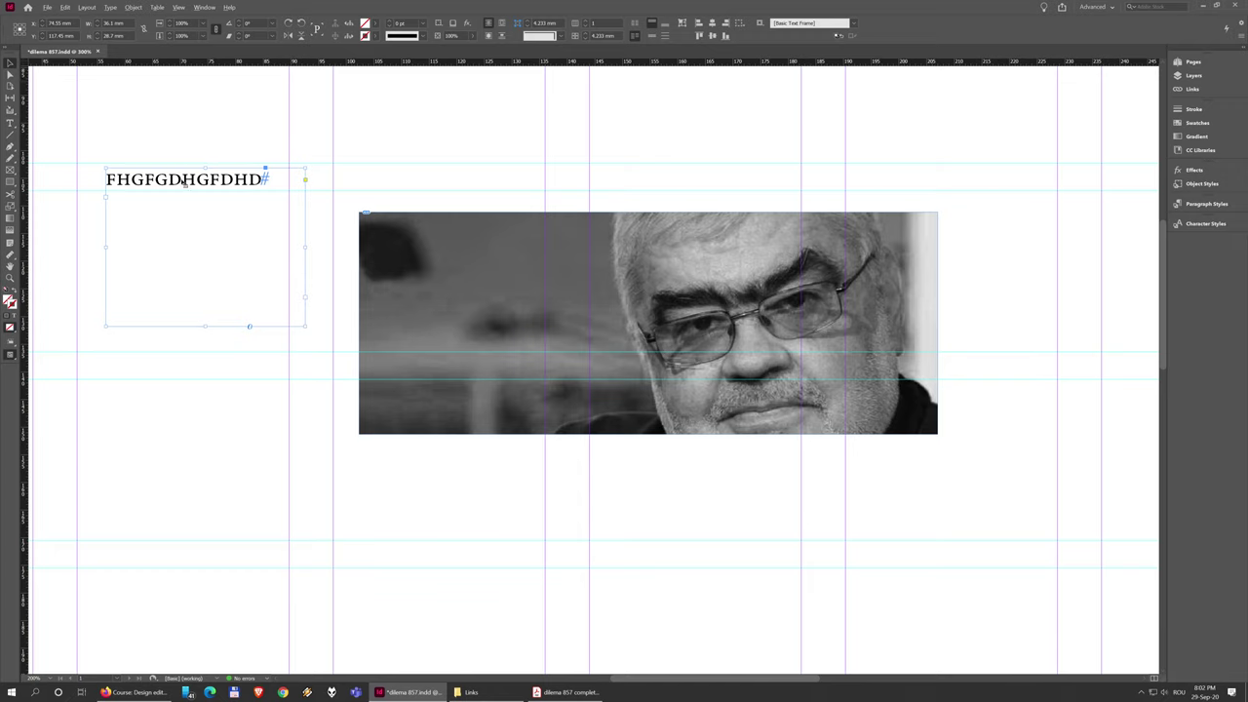
left_click_drag(184, 183, 175, 243)
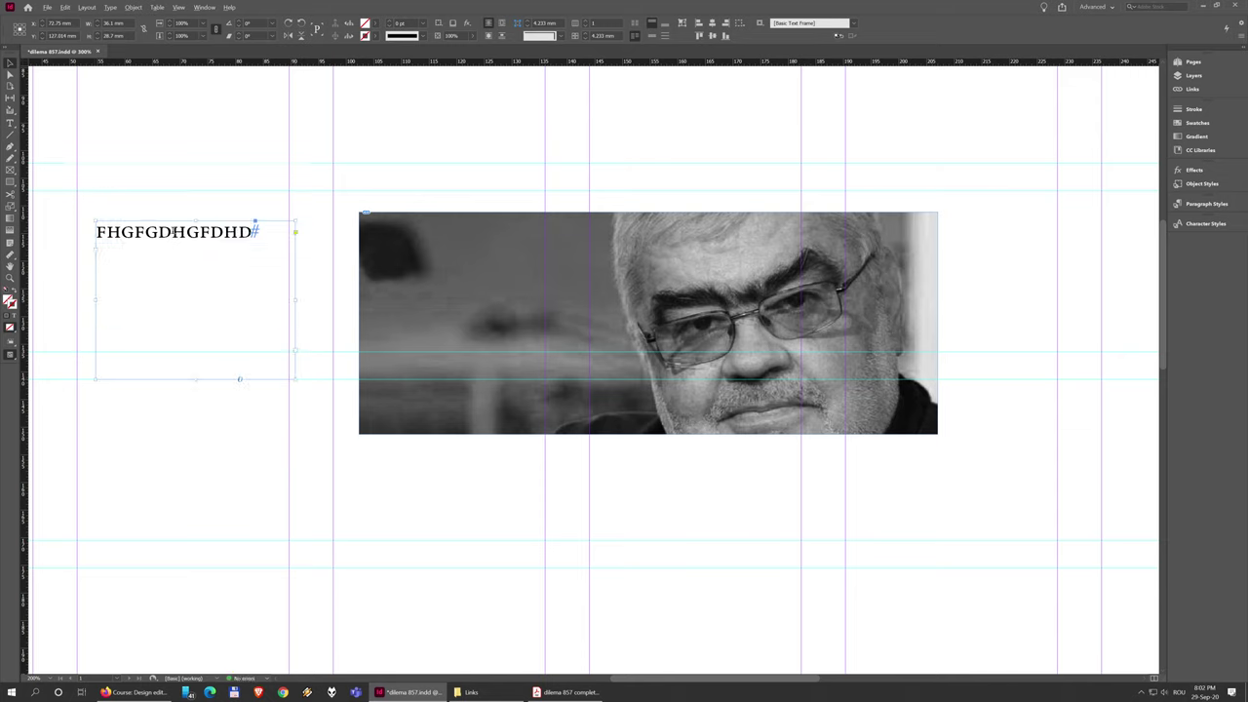
double_click(173, 231)
left_click_drag(238, 232, 200, 232)
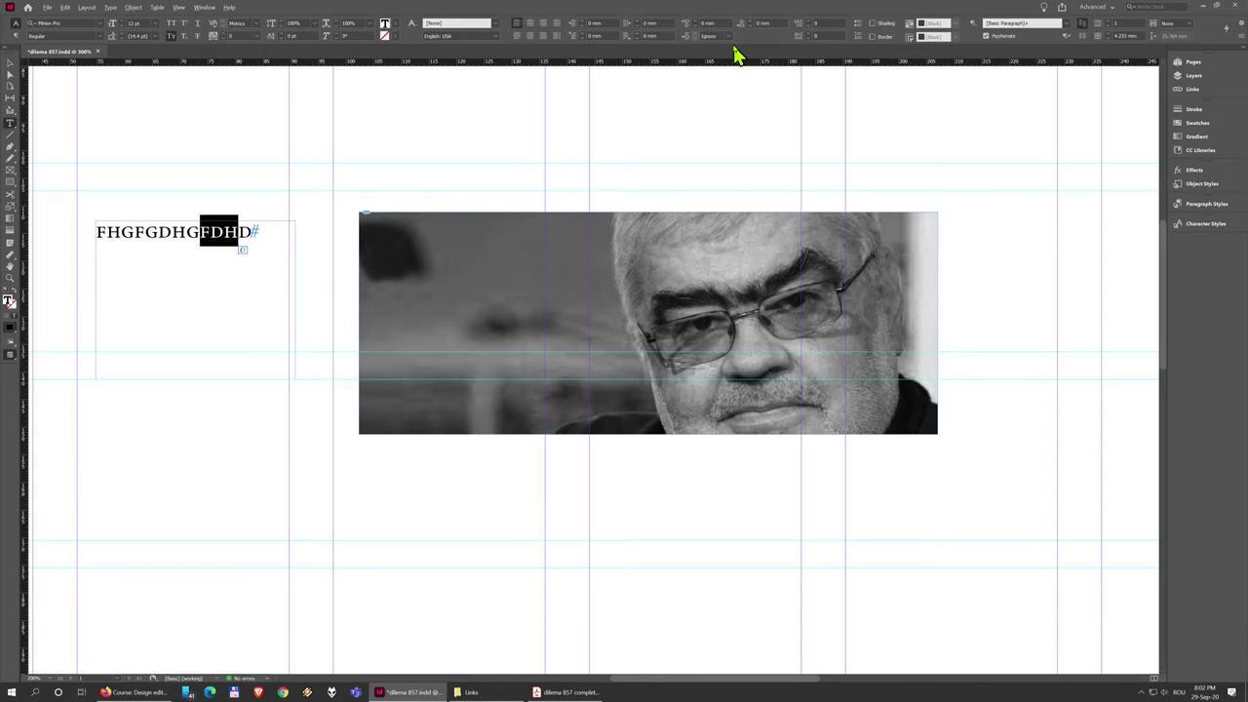
- Leave text editing, clear the selection, and select the small text frame as a whole object
key("ctrl+0")
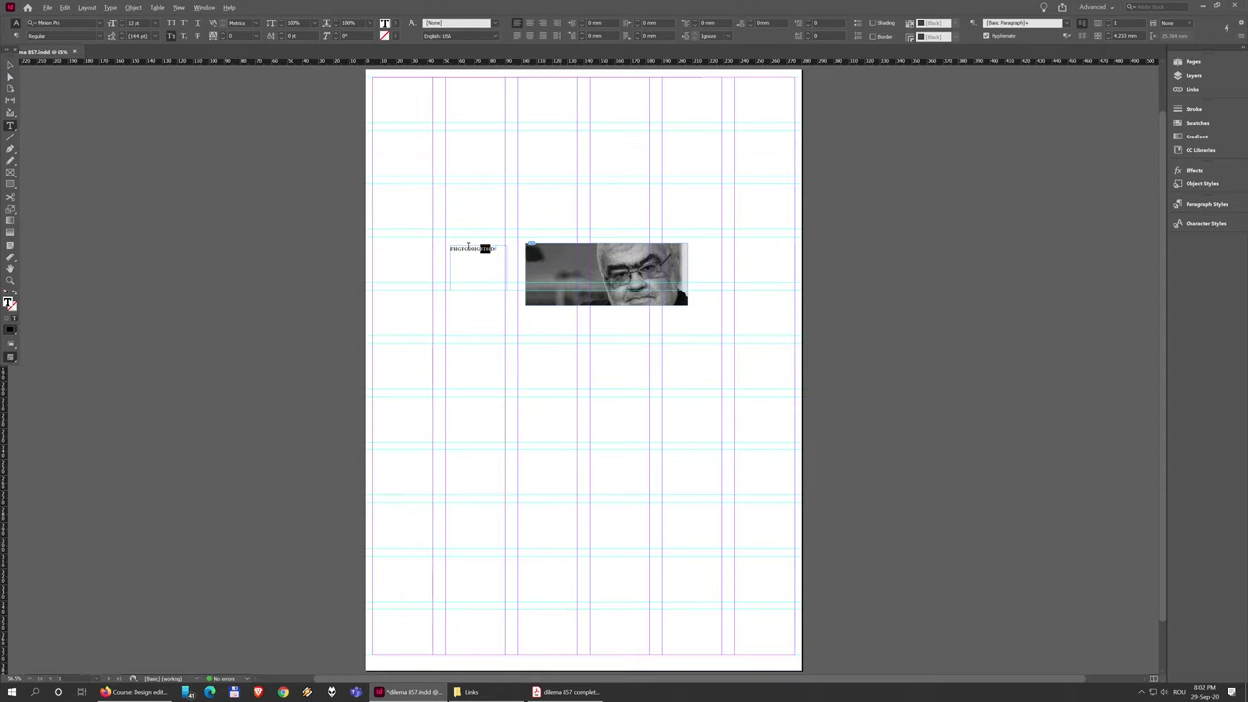
left_click(10, 64)
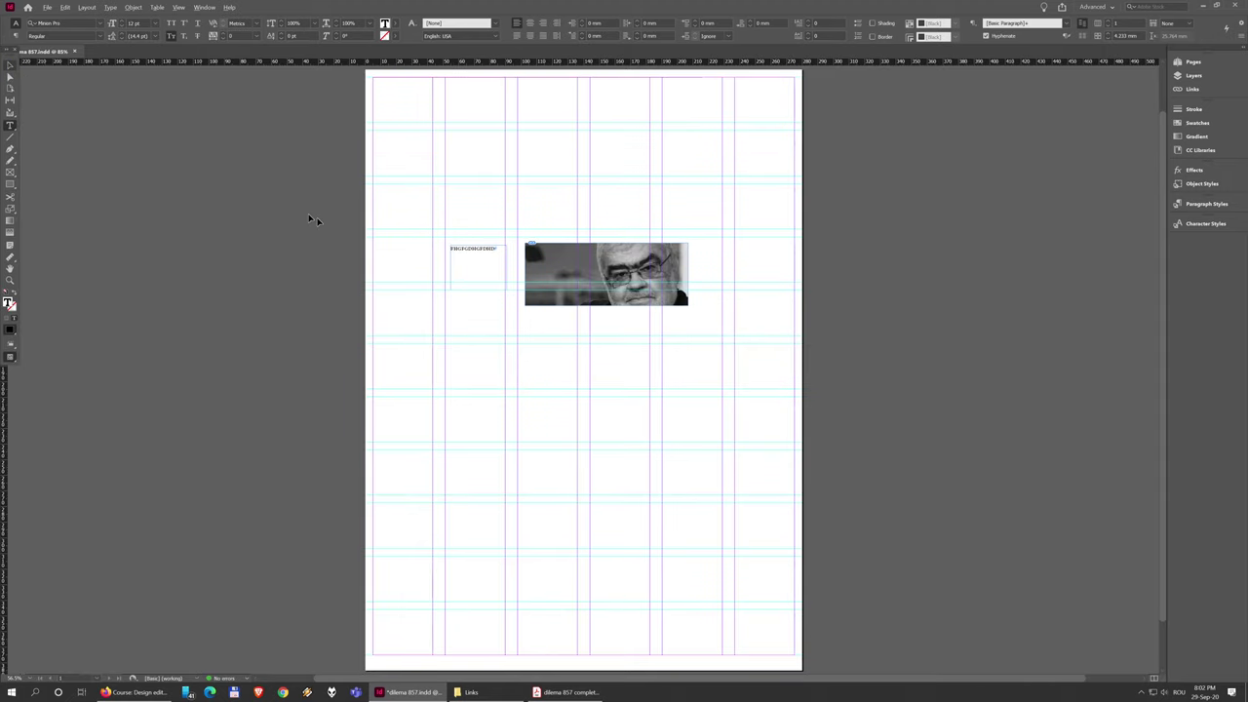
left_click(478, 331)
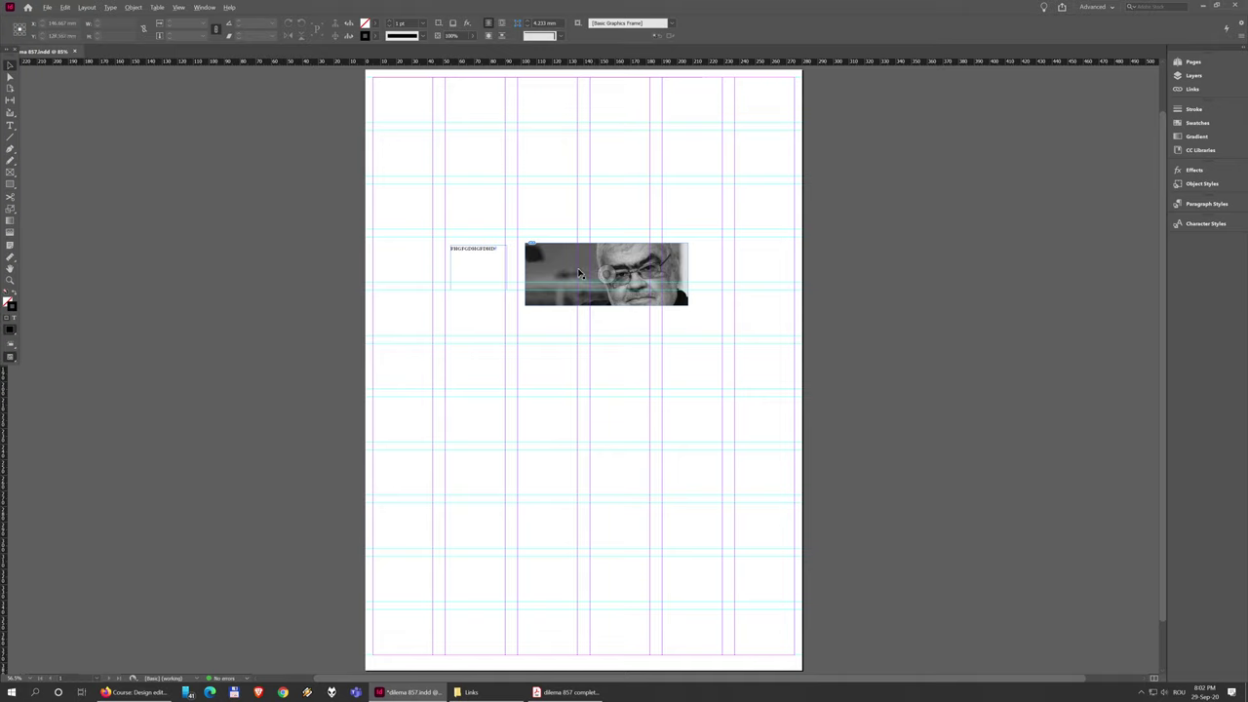
left_click(473, 282)
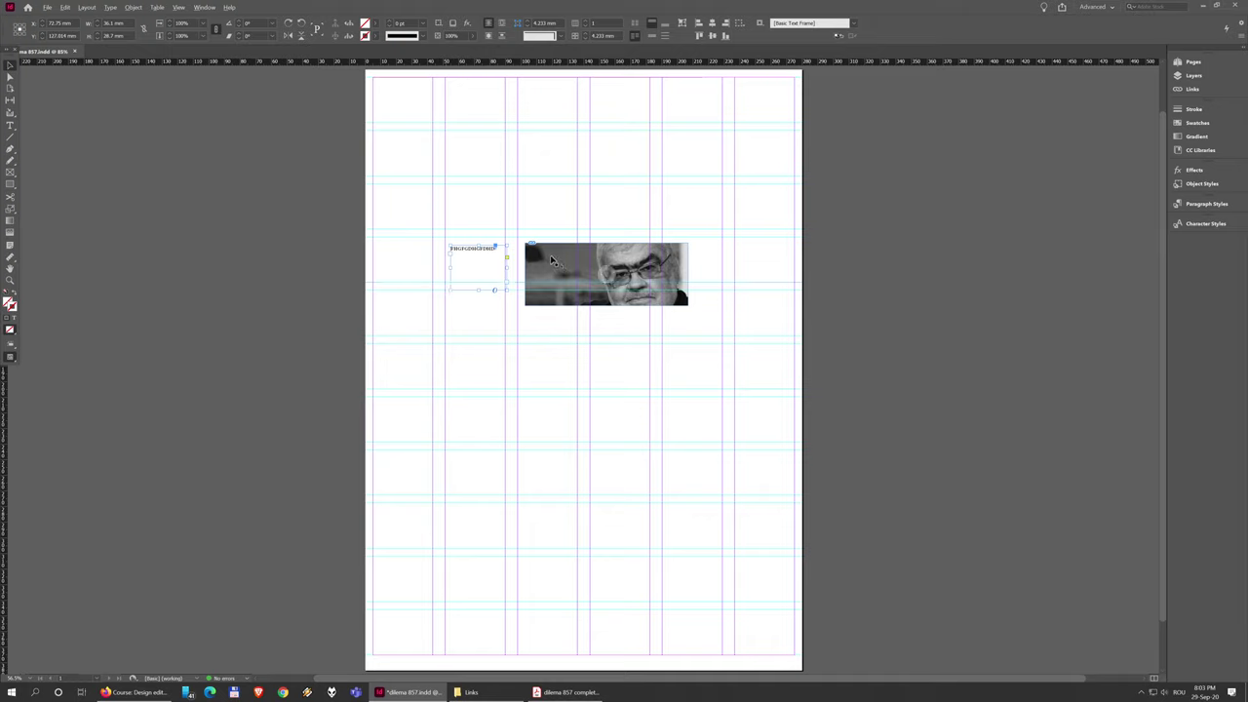
- Draw an empty text frame above the portrait and place aplesu-nou-gri.jpg from the Links folder into it
left_click(11, 126)
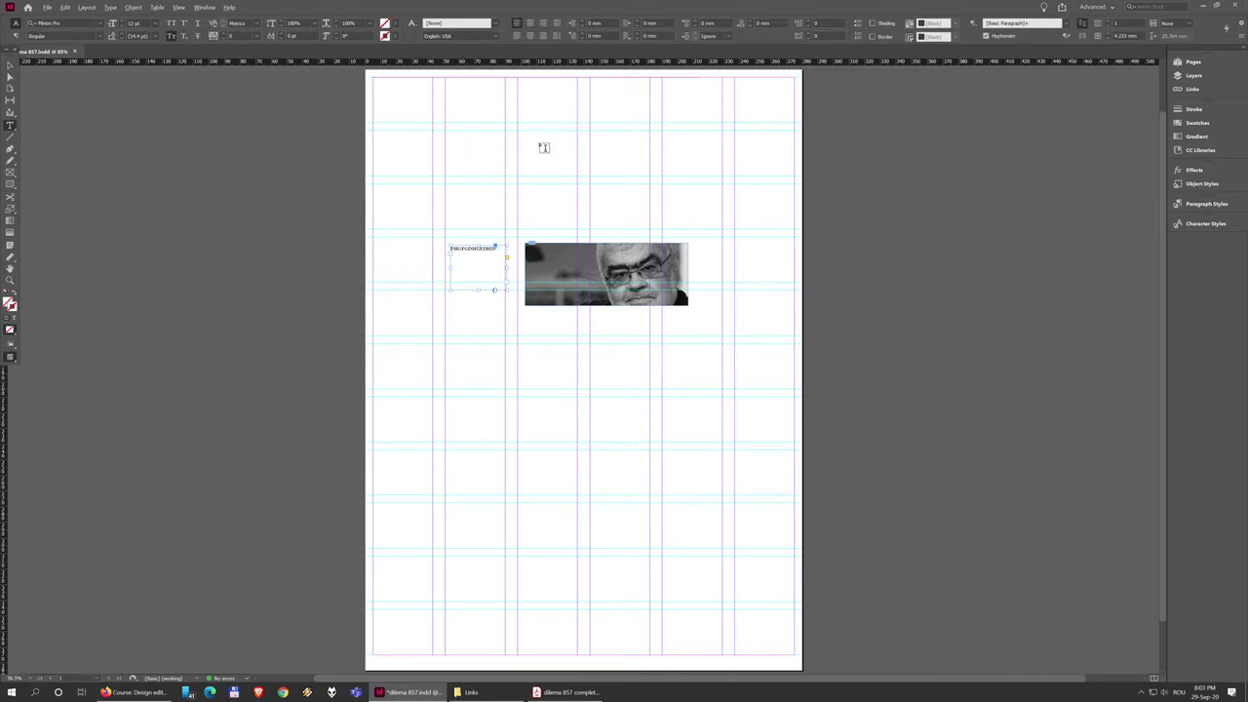
left_click_drag(539, 143, 692, 222)
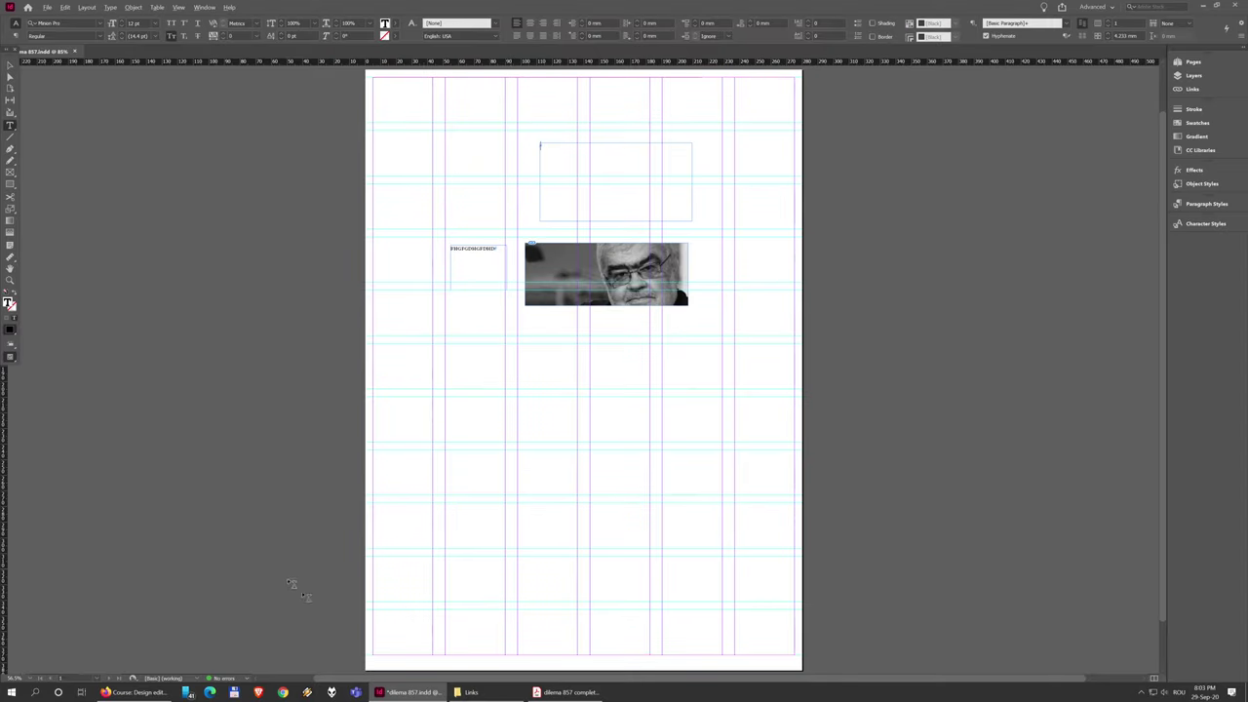
left_click(466, 691)
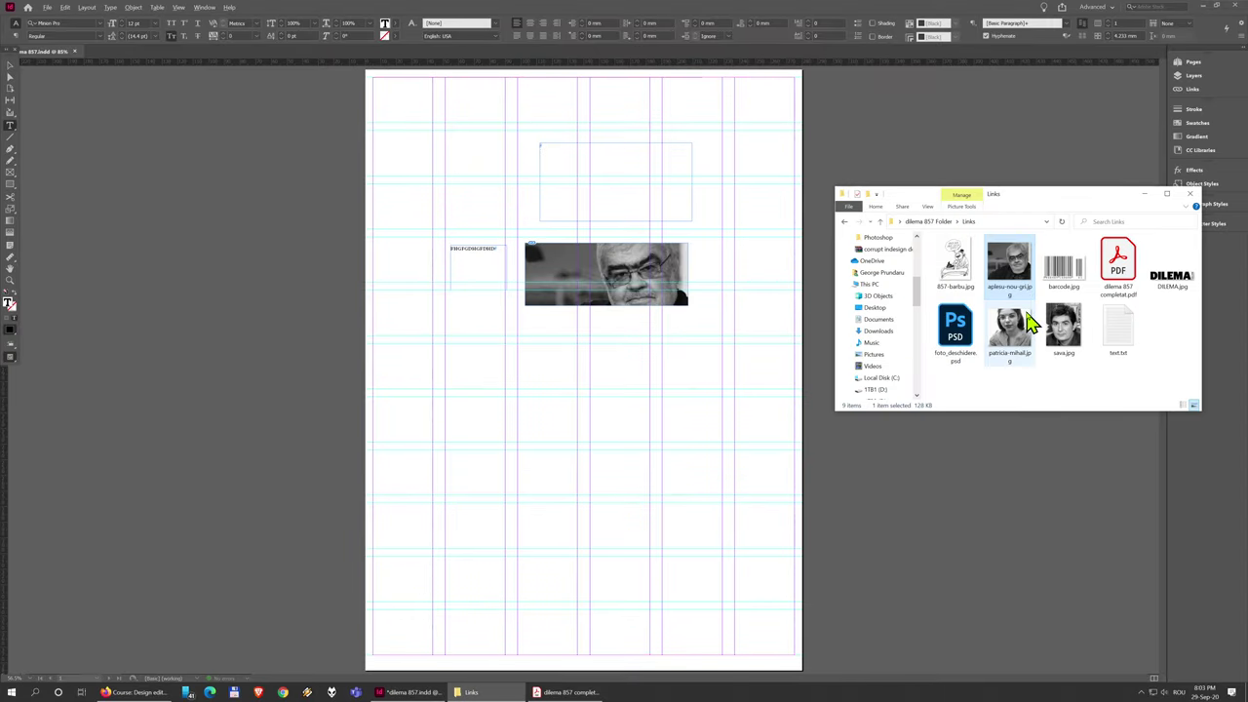
left_click_drag(1030, 270, 676, 186)
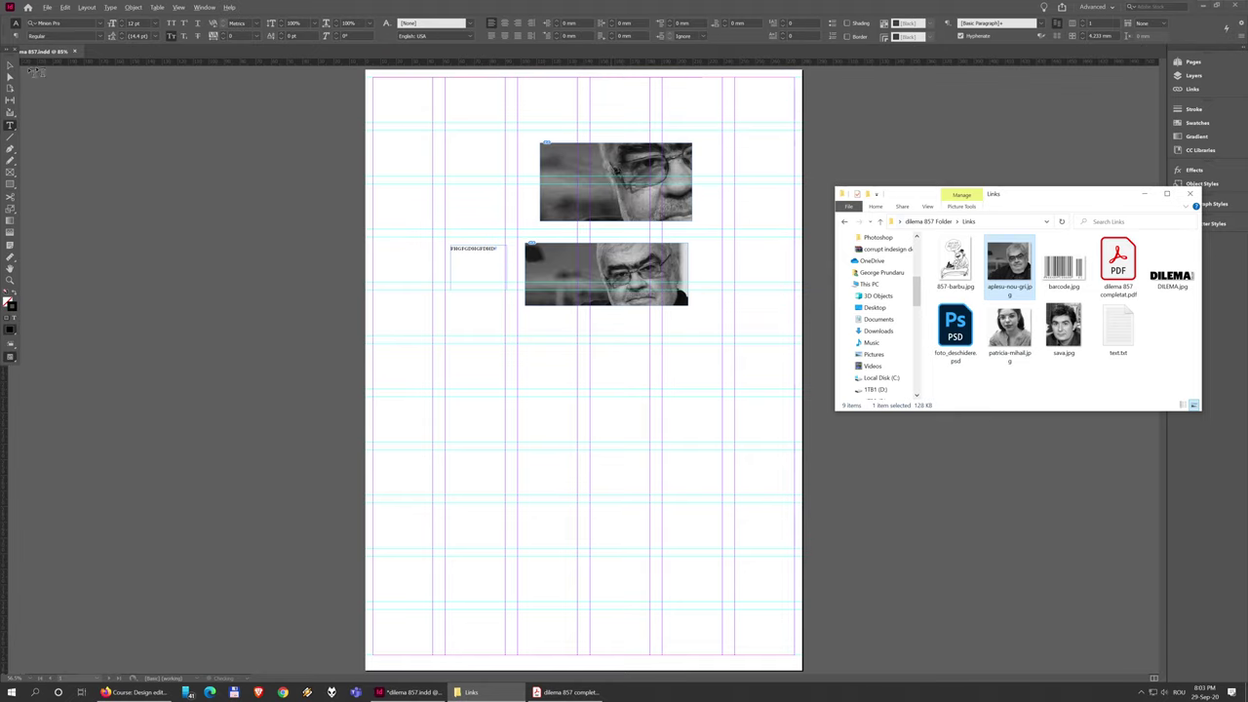
left_click(11, 78)
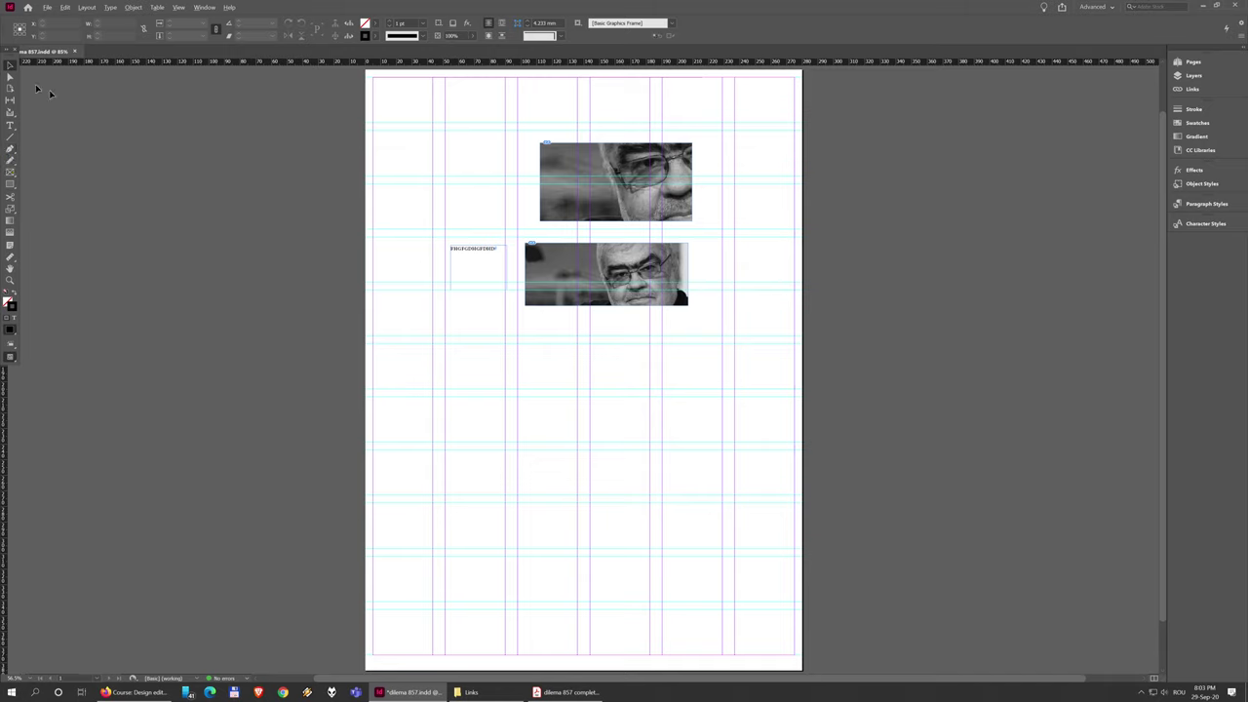
left_click(9, 127)
left_click(11, 174)
left_click(10, 125)
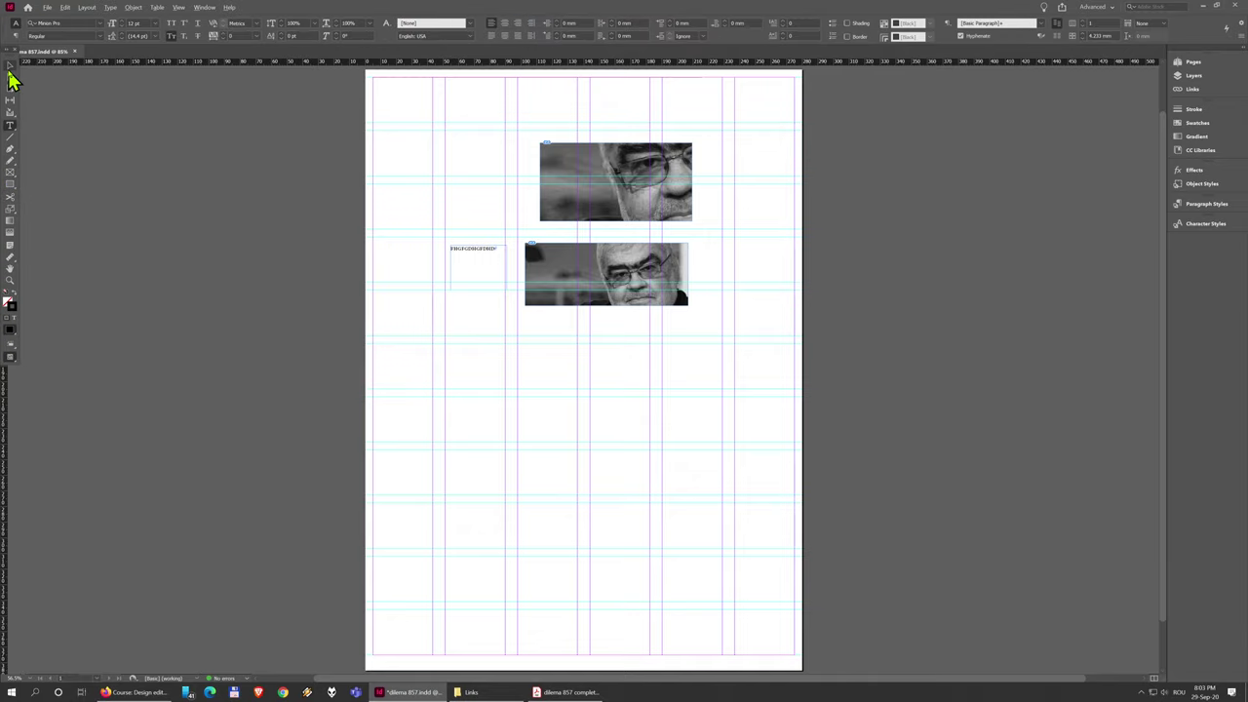